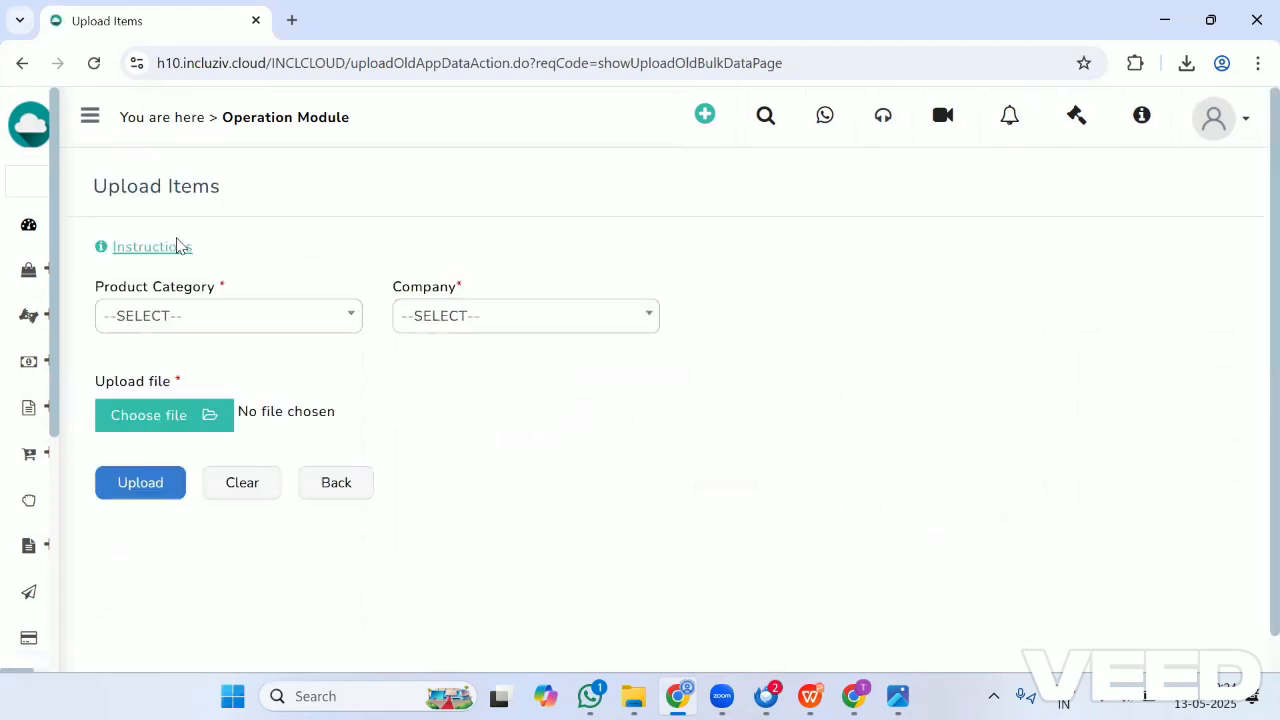
# Download the demo file from the item upload instructions and open the downloaded Items spreadsheet
pyautogui.click(170, 250)
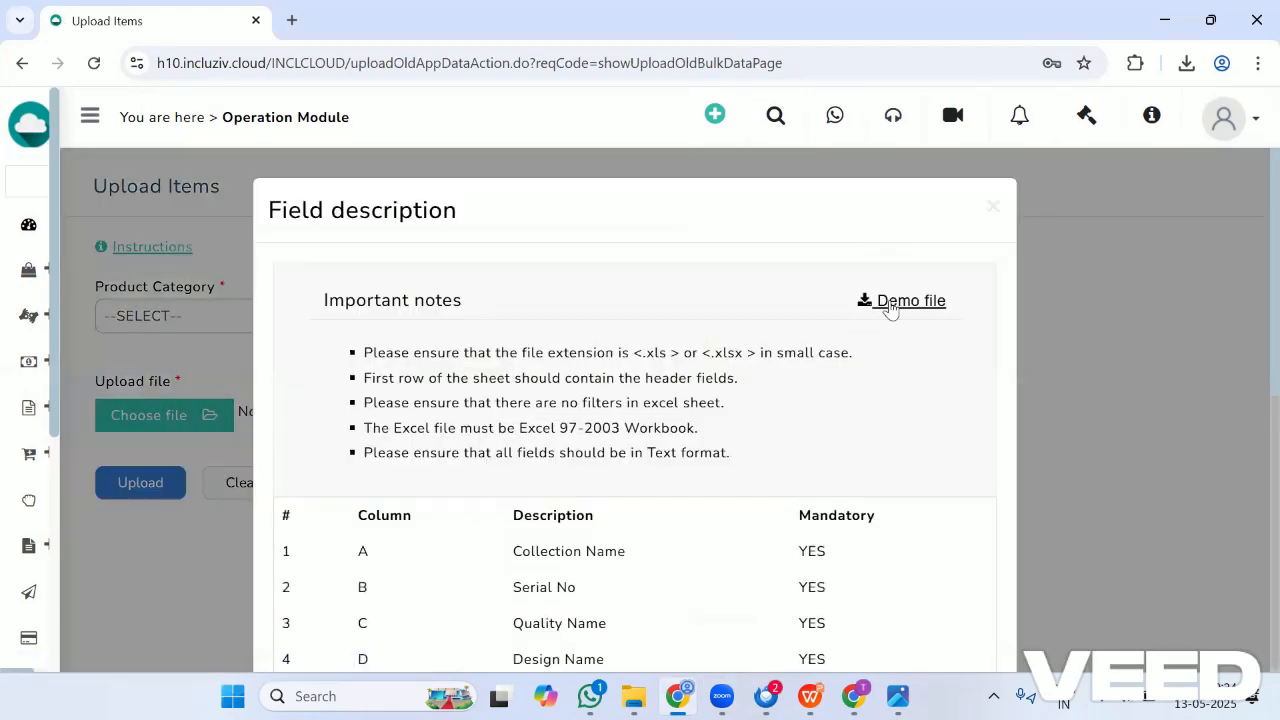
pyautogui.click(895, 304)
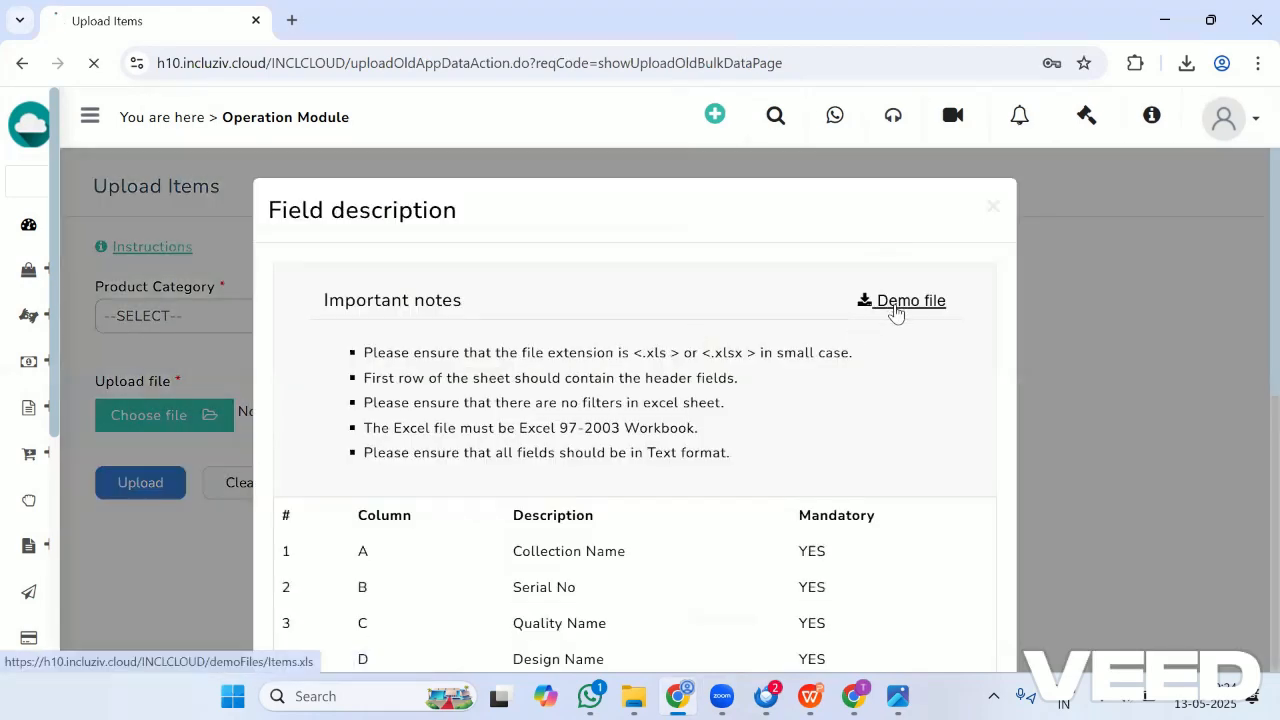
pyautogui.click(993, 207)
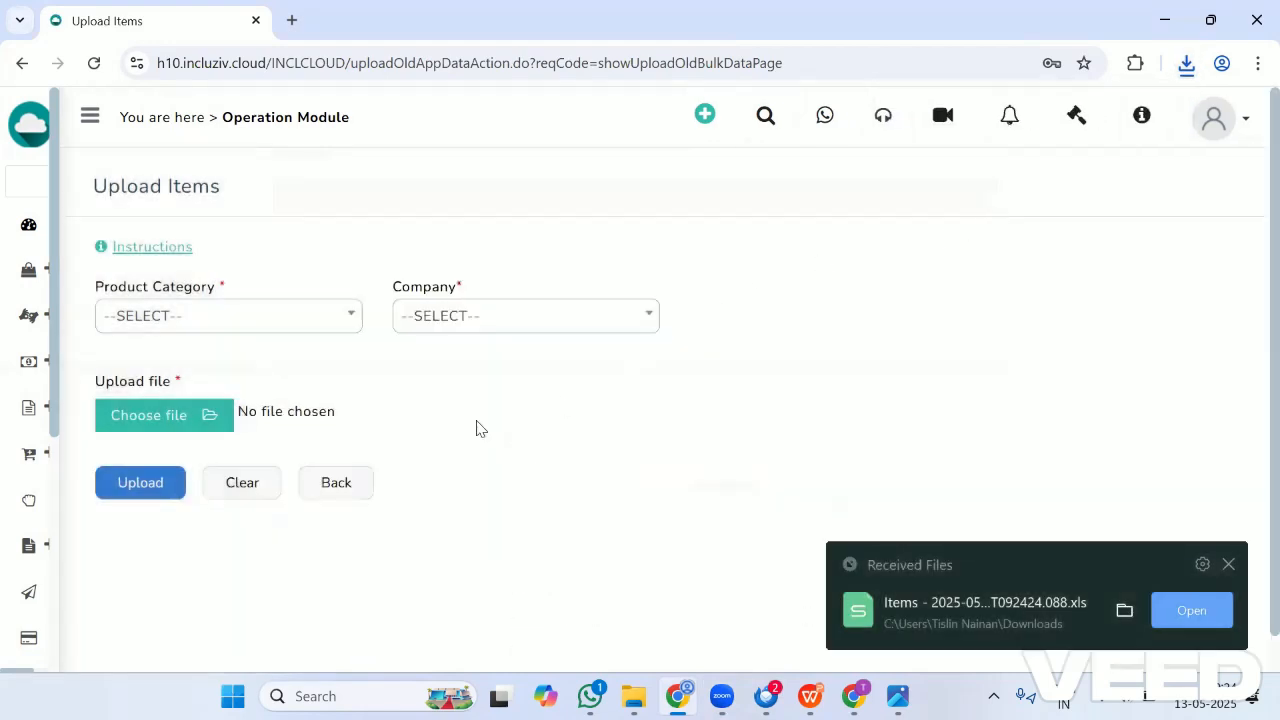
pyautogui.click(367, 484)
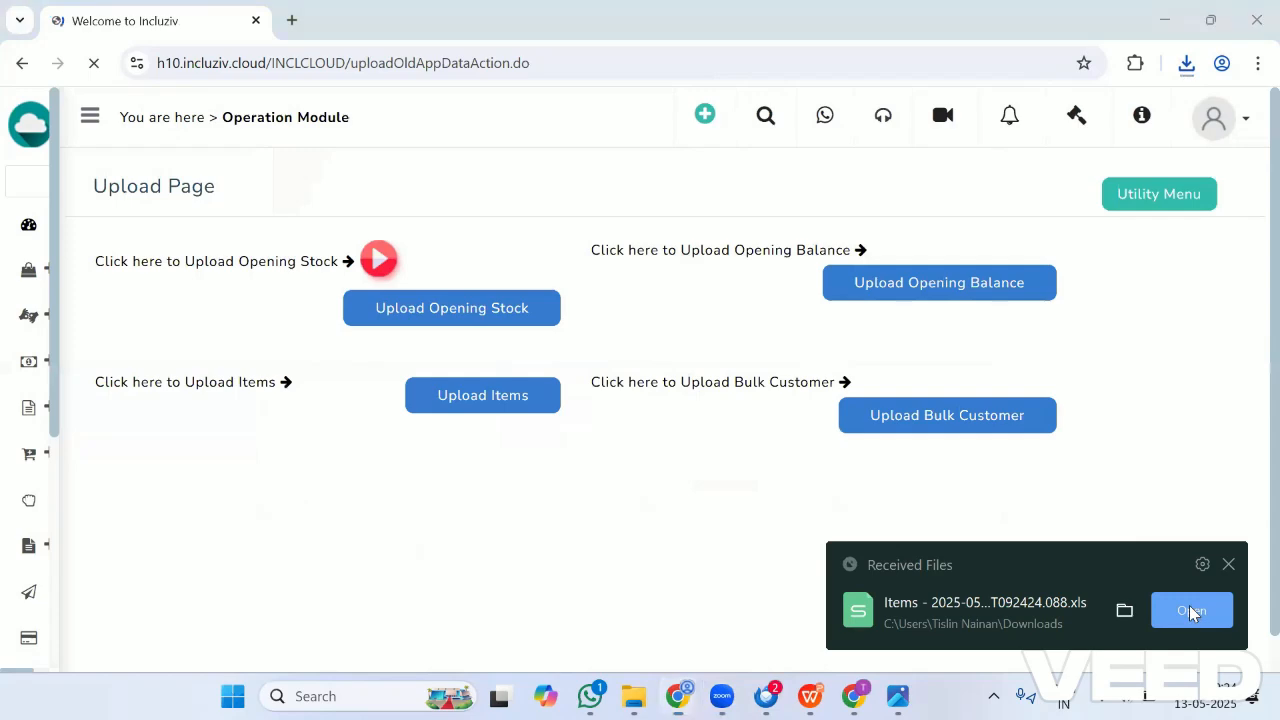
pyautogui.click(1192, 609)
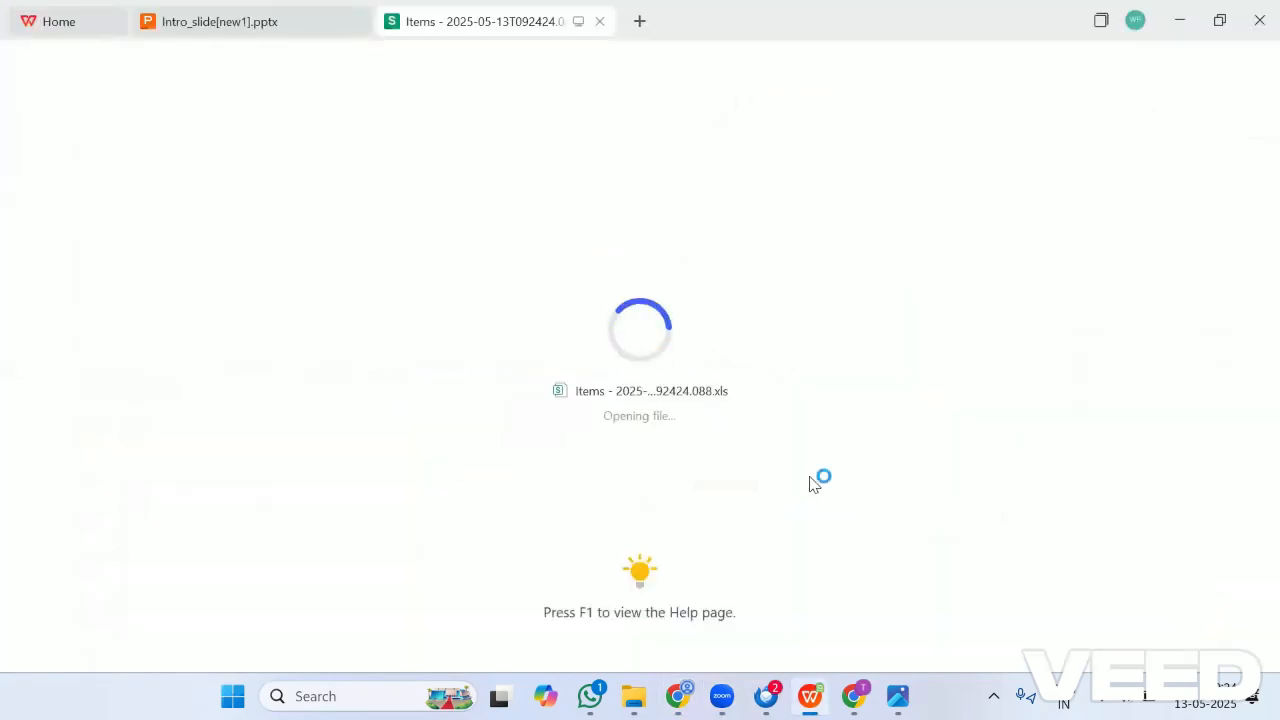
# Review the template's column headings from COLLECTION_NAME through BRAND, then return to cell A2
pyautogui.click(75, 254)
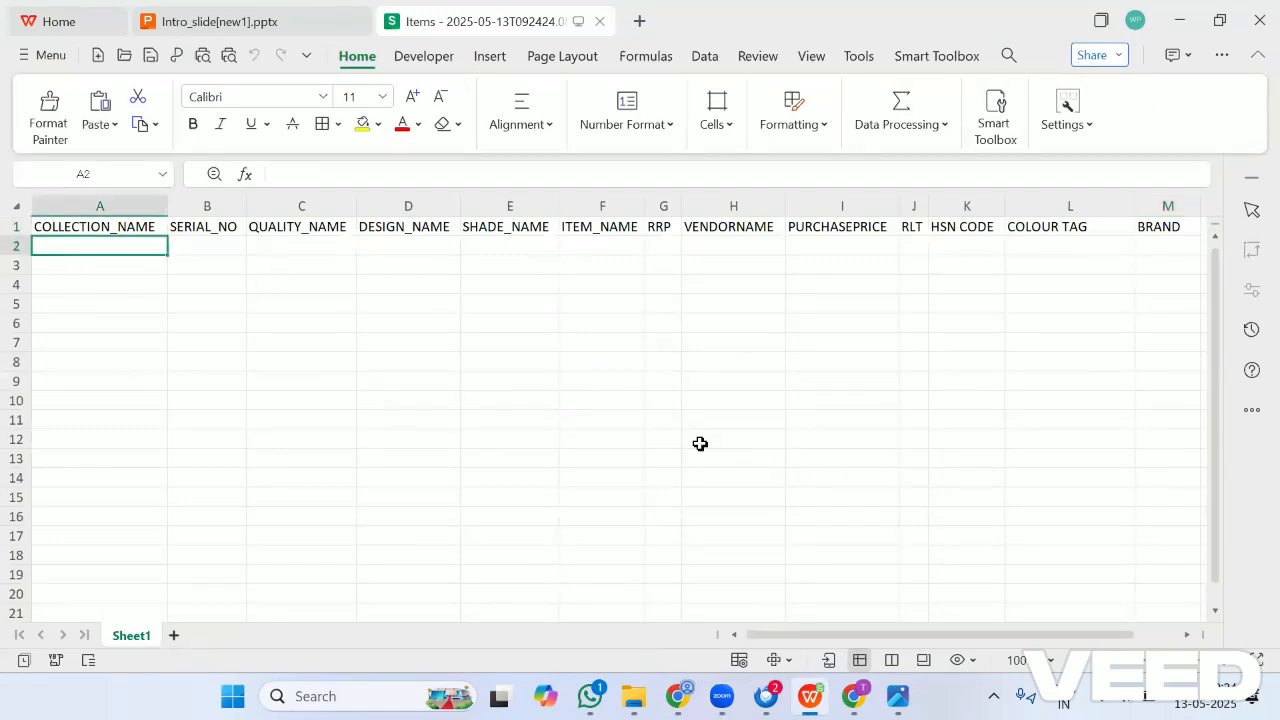
pyautogui.press('Tab')
pyautogui.press('Tab')
pyautogui.press('Tab')
pyautogui.press('Tab')
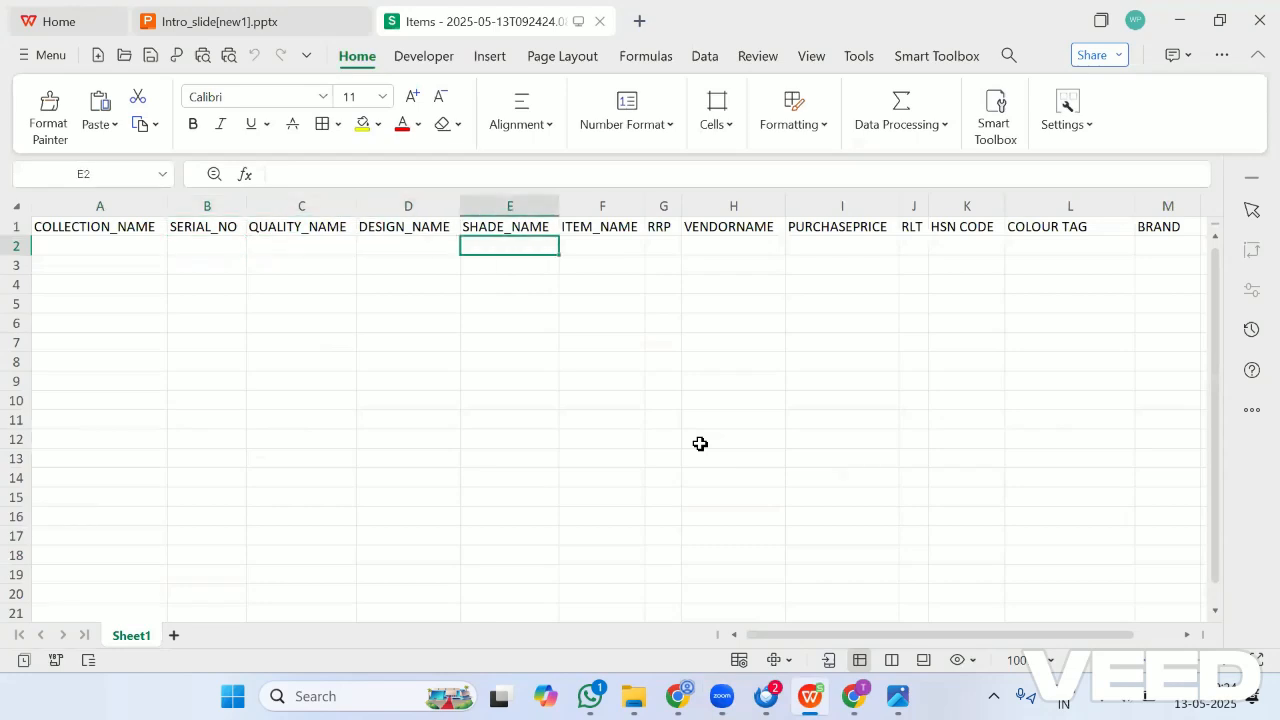
pyautogui.press('Tab')
pyautogui.press('Tab')
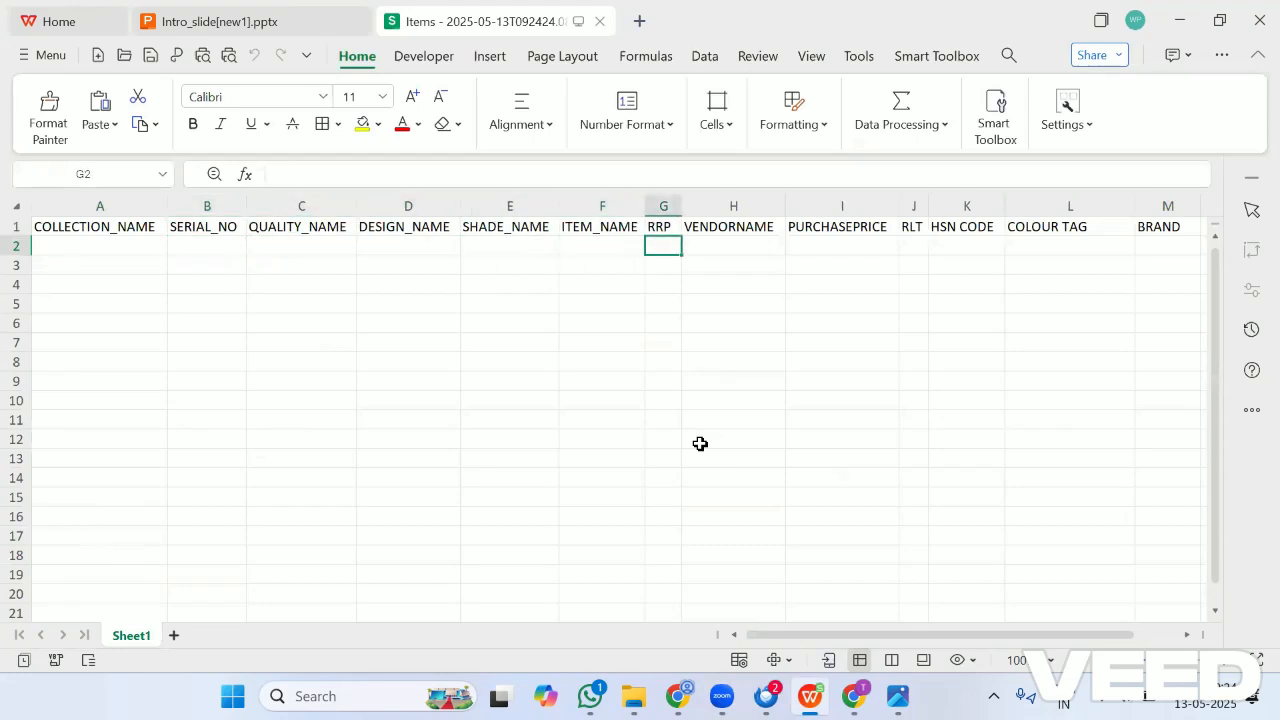
pyautogui.press('Tab')
pyautogui.press('Tab')
pyautogui.press('Tab')
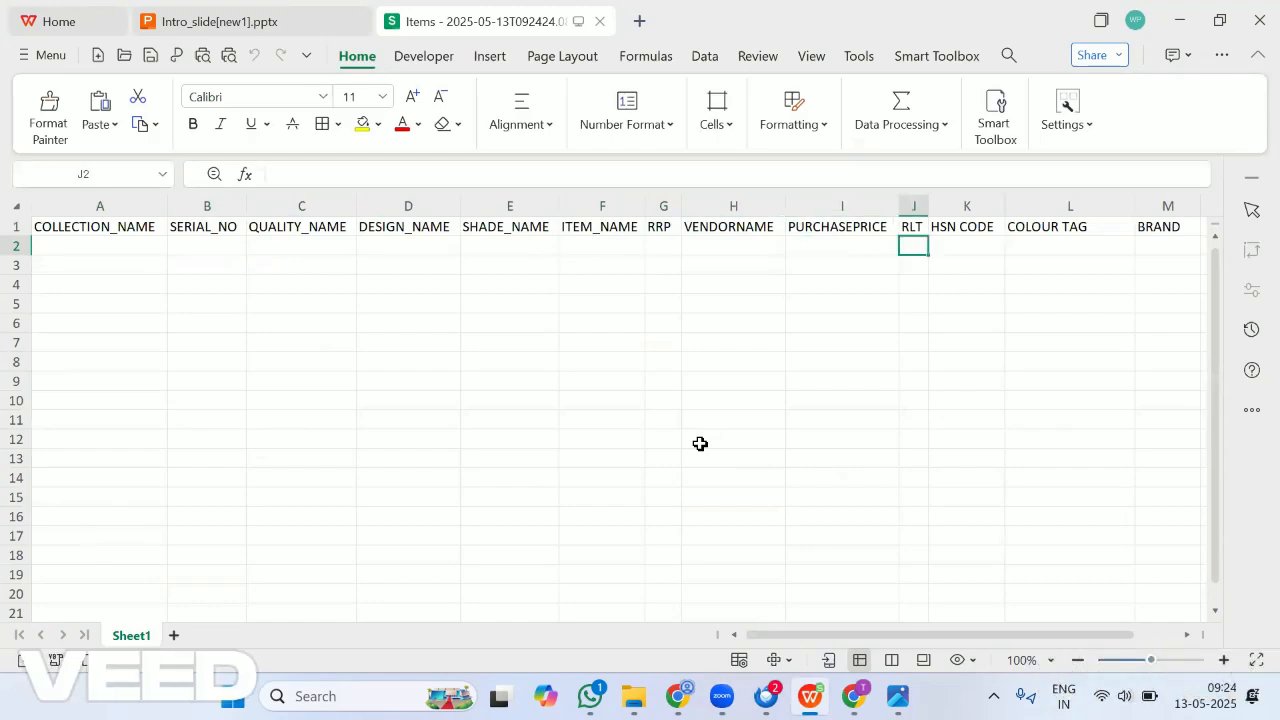
pyautogui.press('Tab')
pyautogui.press('Tab')
pyautogui.press('Tab')
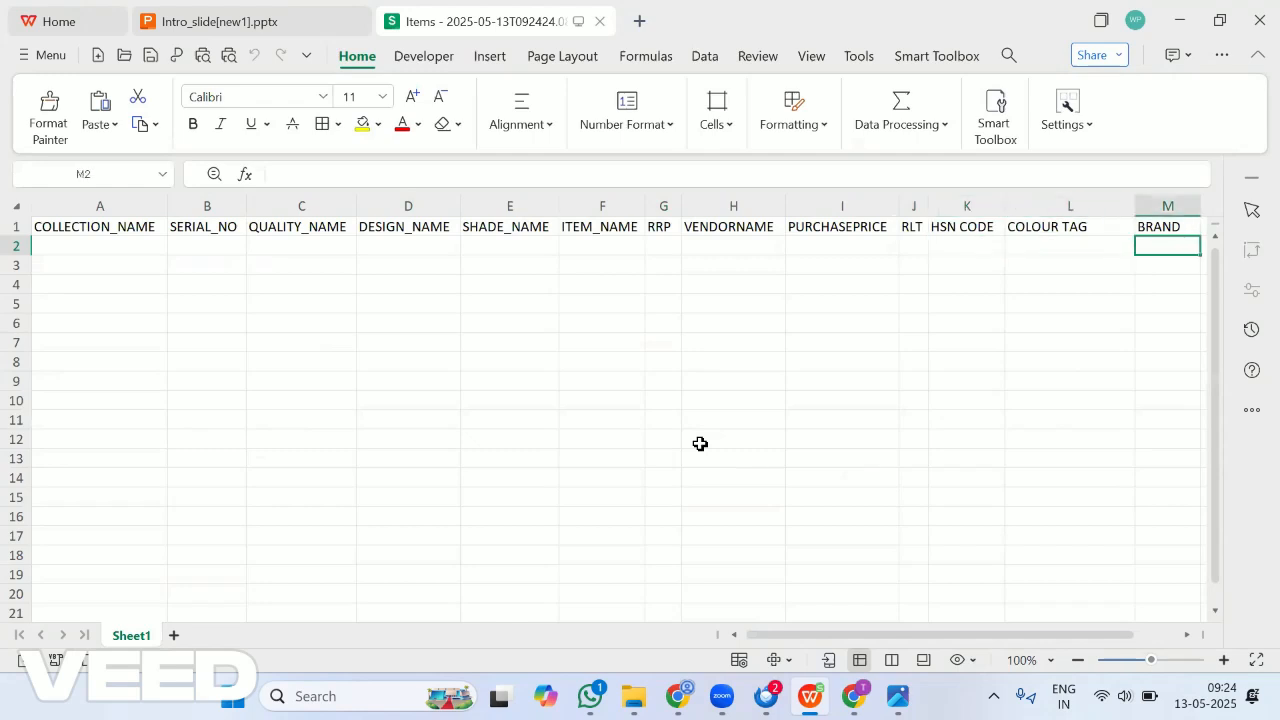
pyautogui.press('Left')
pyautogui.press('Left')
pyautogui.press('Left')
pyautogui.press('Left')
pyautogui.press('Left')
pyautogui.press('Left')
pyautogui.press('Left')
pyautogui.press('Left')
pyautogui.press('Left')
pyautogui.press('Left')
pyautogui.press('Left')
pyautogui.press('Left')
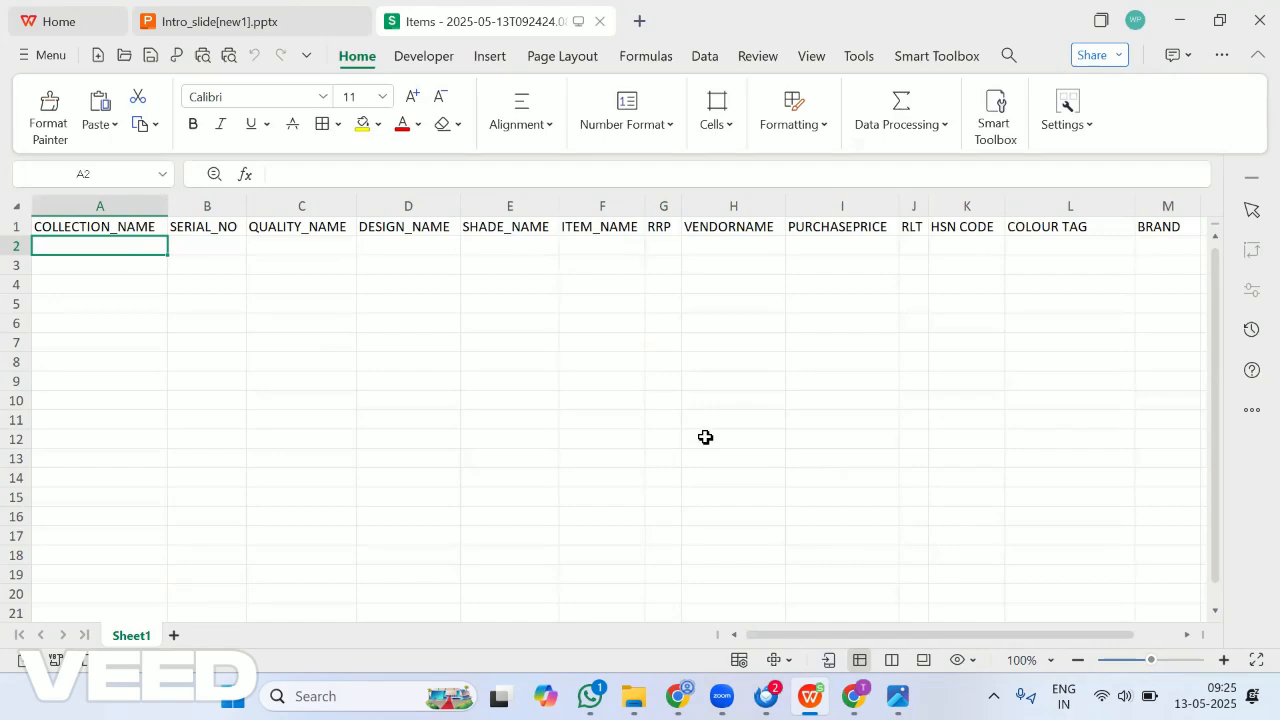
# Switch to the photo viewer and examine the label on the fabric swatch in backFlap.webp
pyautogui.hotkey('alt', 'Tab')
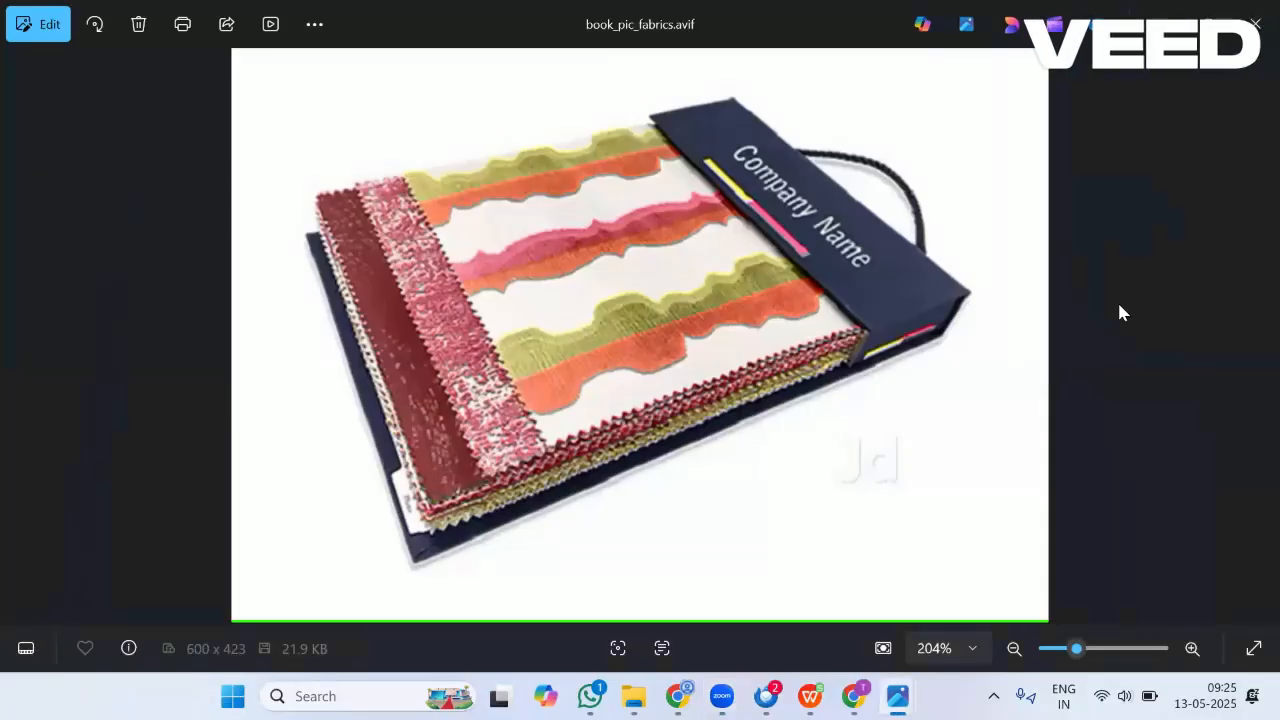
pyautogui.press('Left')
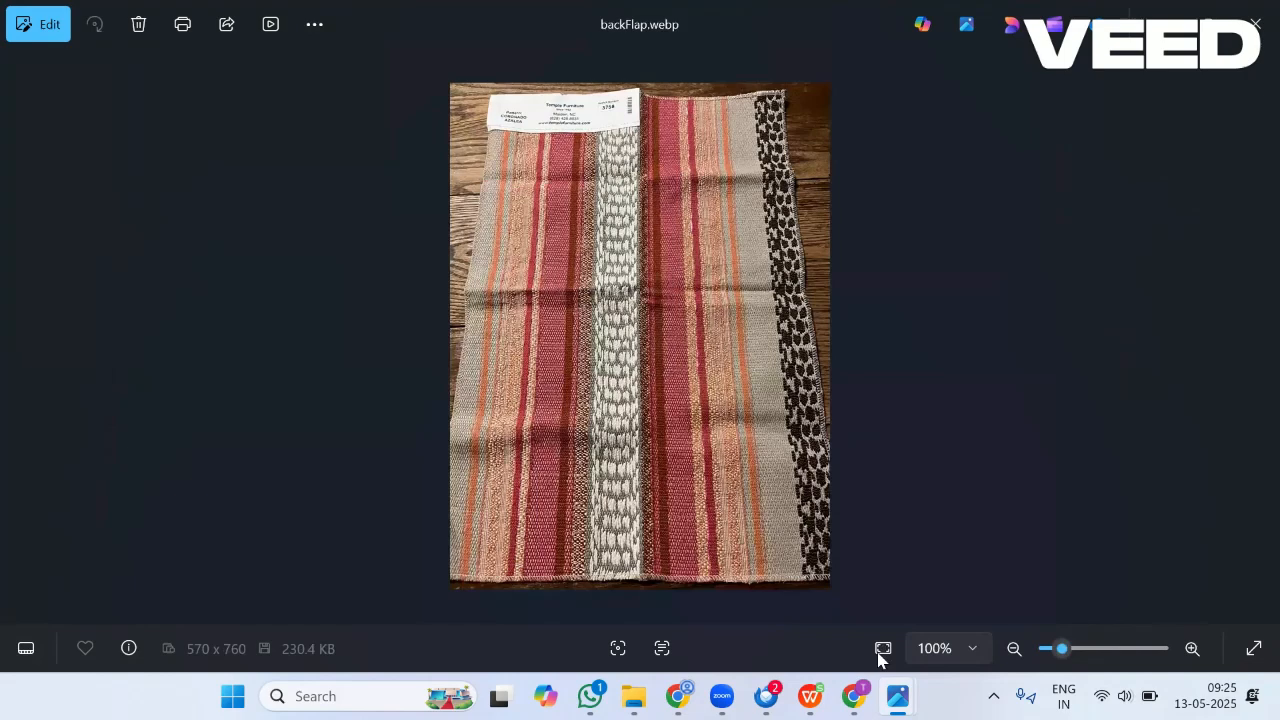
pyautogui.scroll(1, 592, 185)
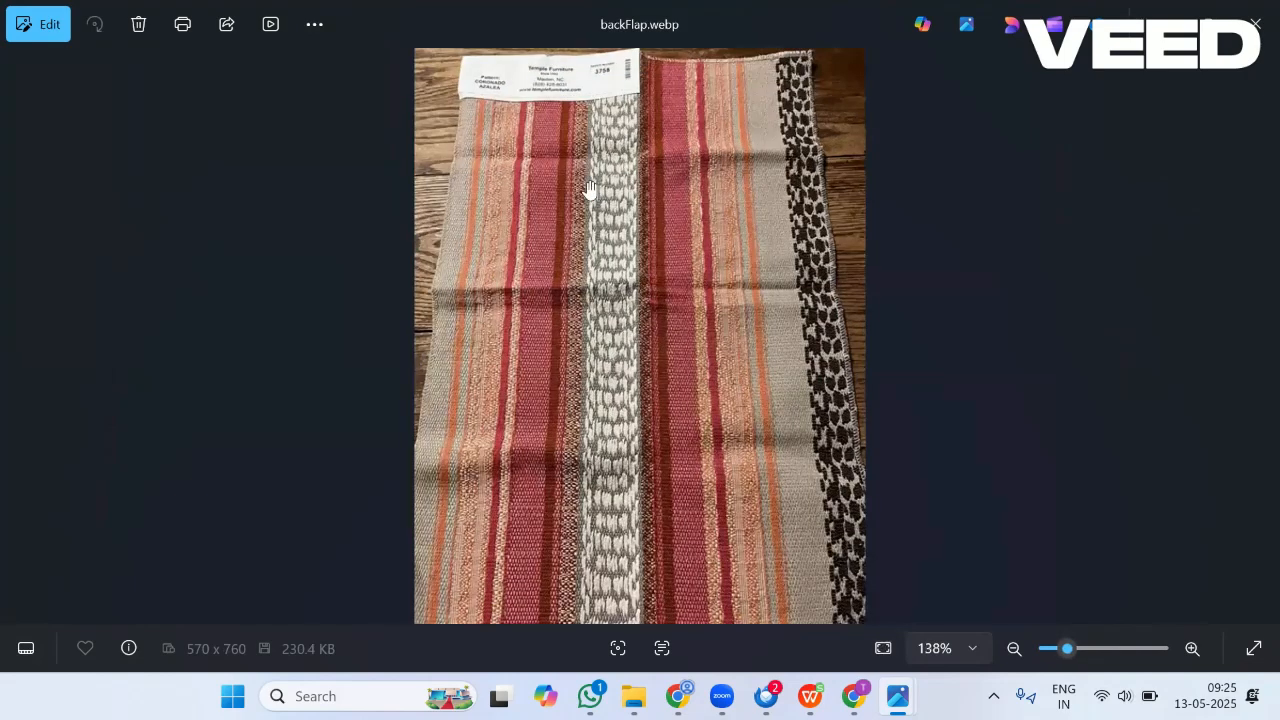
pyautogui.scroll(2, 490, 104)
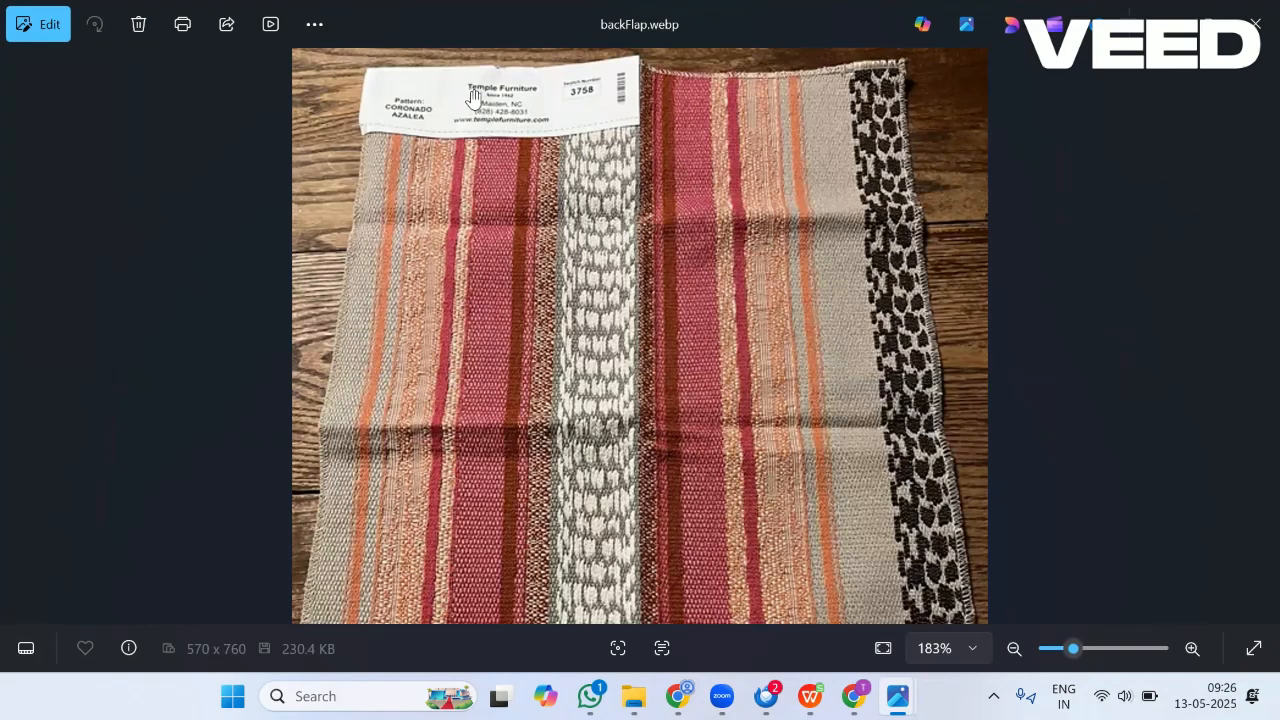
pyautogui.scroll(2, 503, 131)
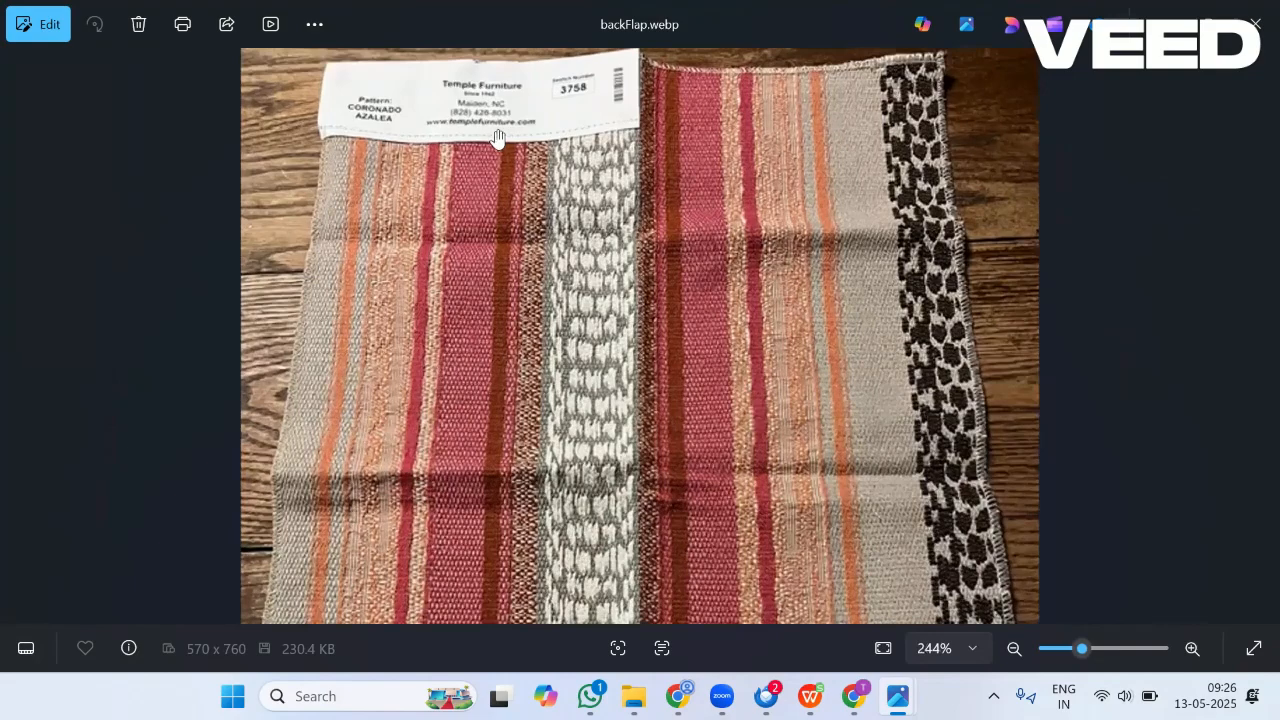
pyautogui.scroll(1, 349, 143)
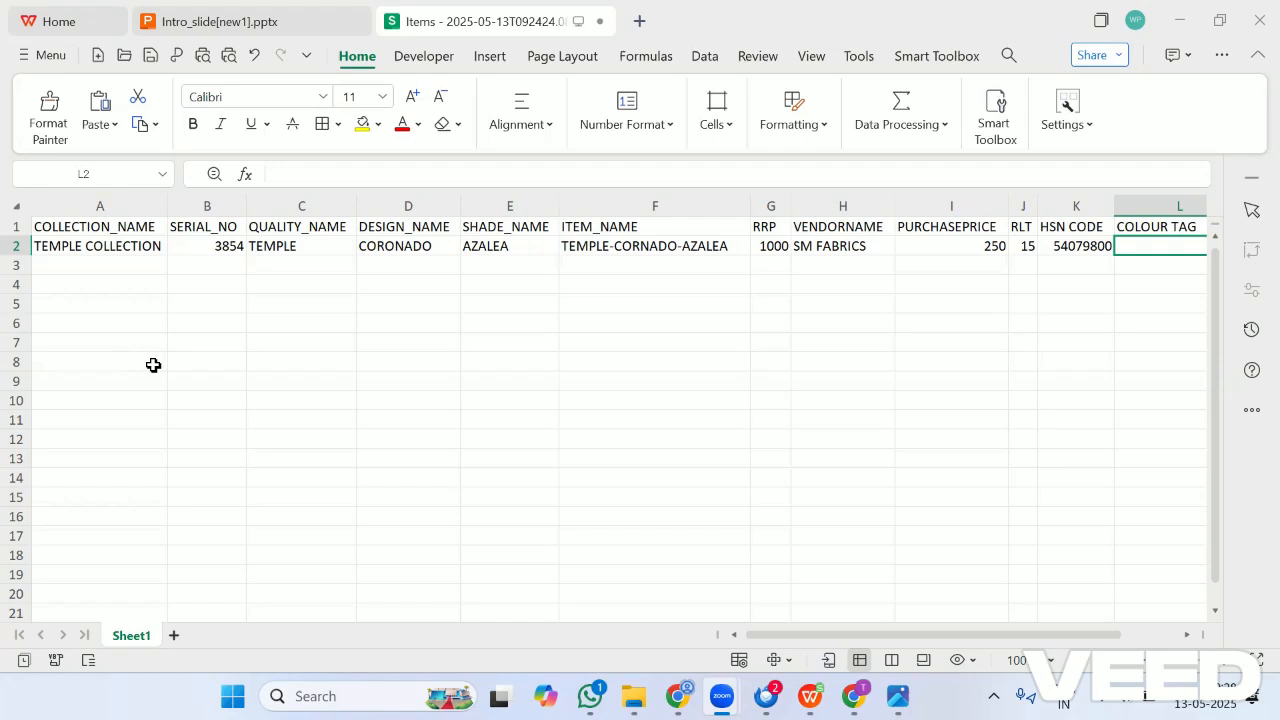
# Fill TEMPLE COLLECTION down column A and the serial number series starting at 3854 down column B, both through row 13
pyautogui.click(118, 246)
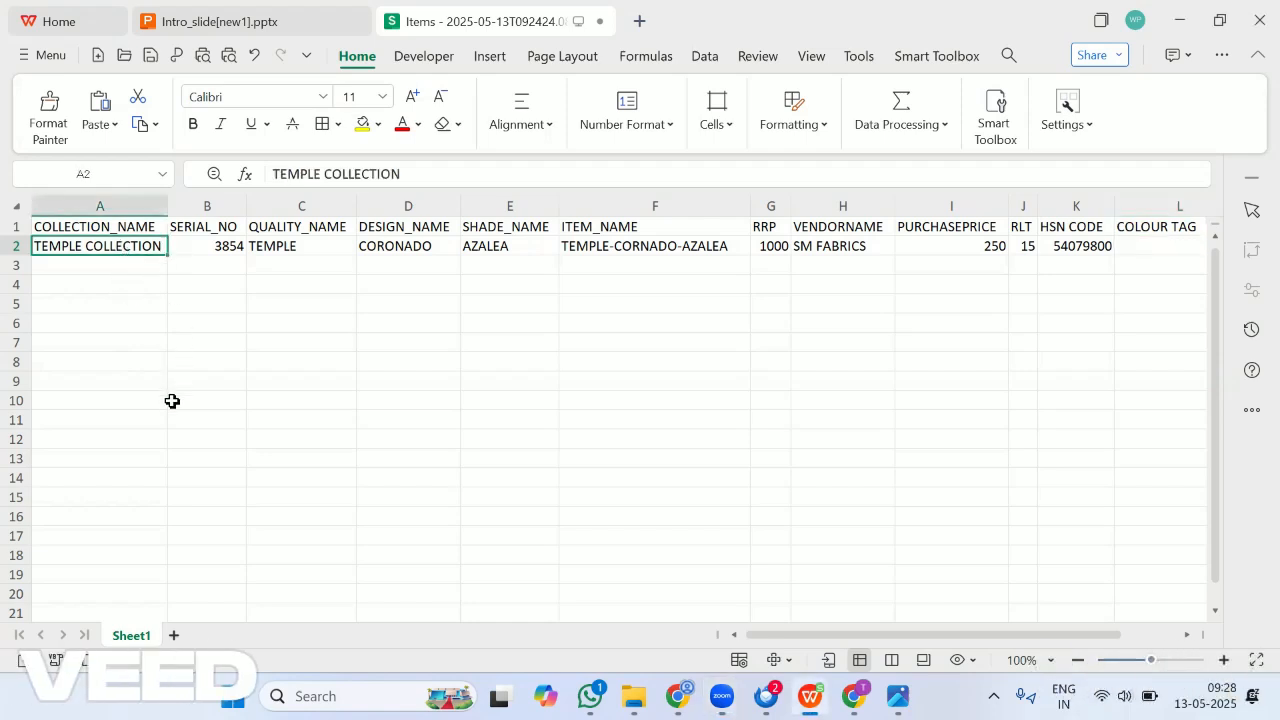
pyautogui.moveTo(167, 255); pyautogui.dragTo(158, 481)
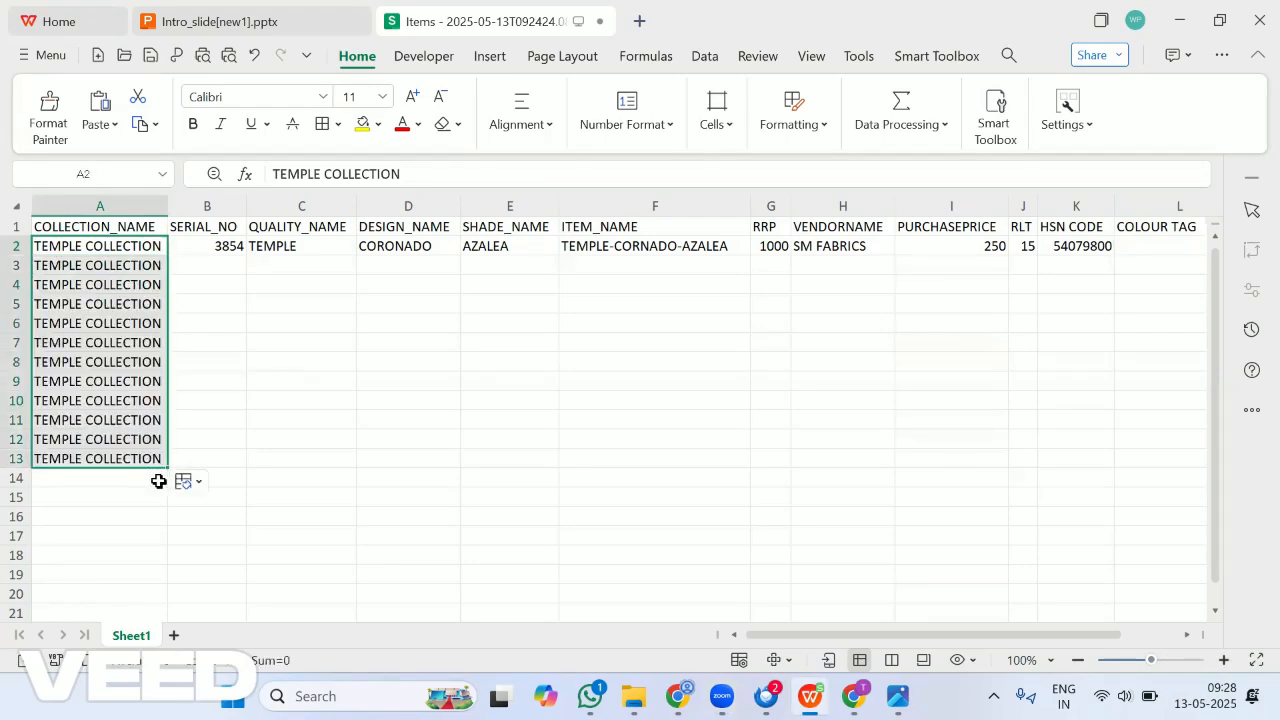
pyautogui.click(210, 246)
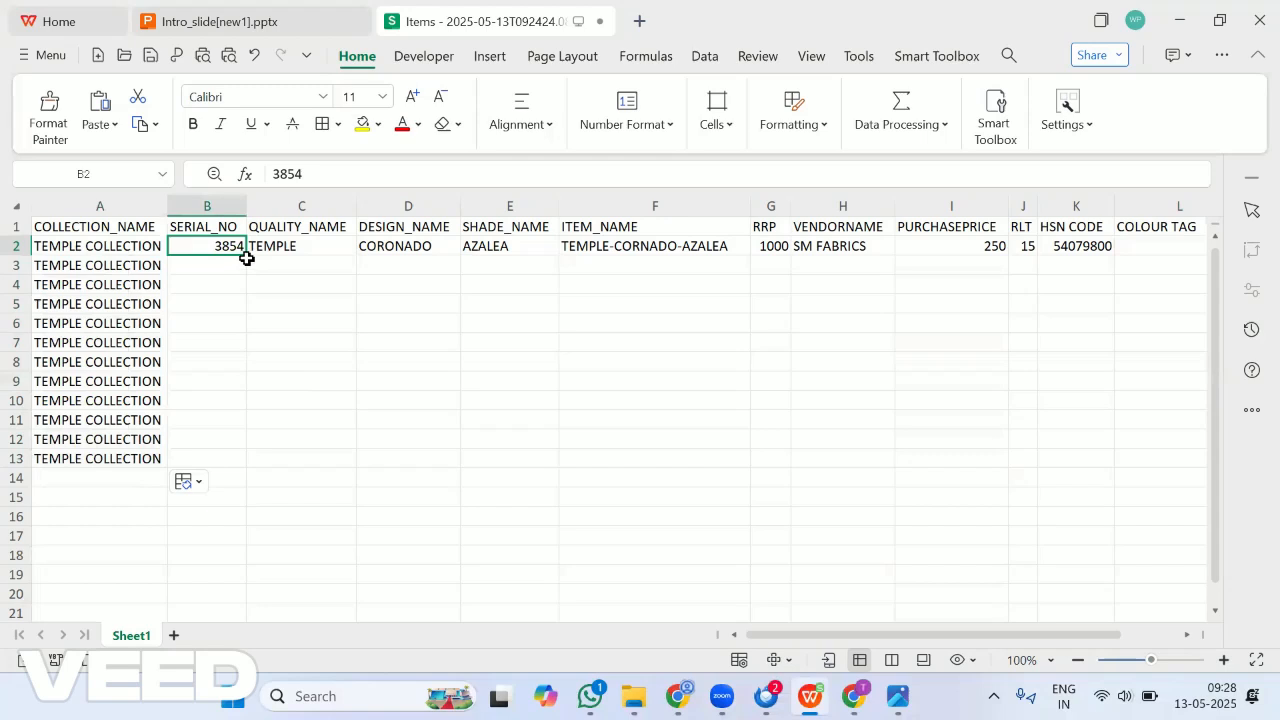
pyautogui.moveTo(247, 256); pyautogui.dragTo(236, 460)
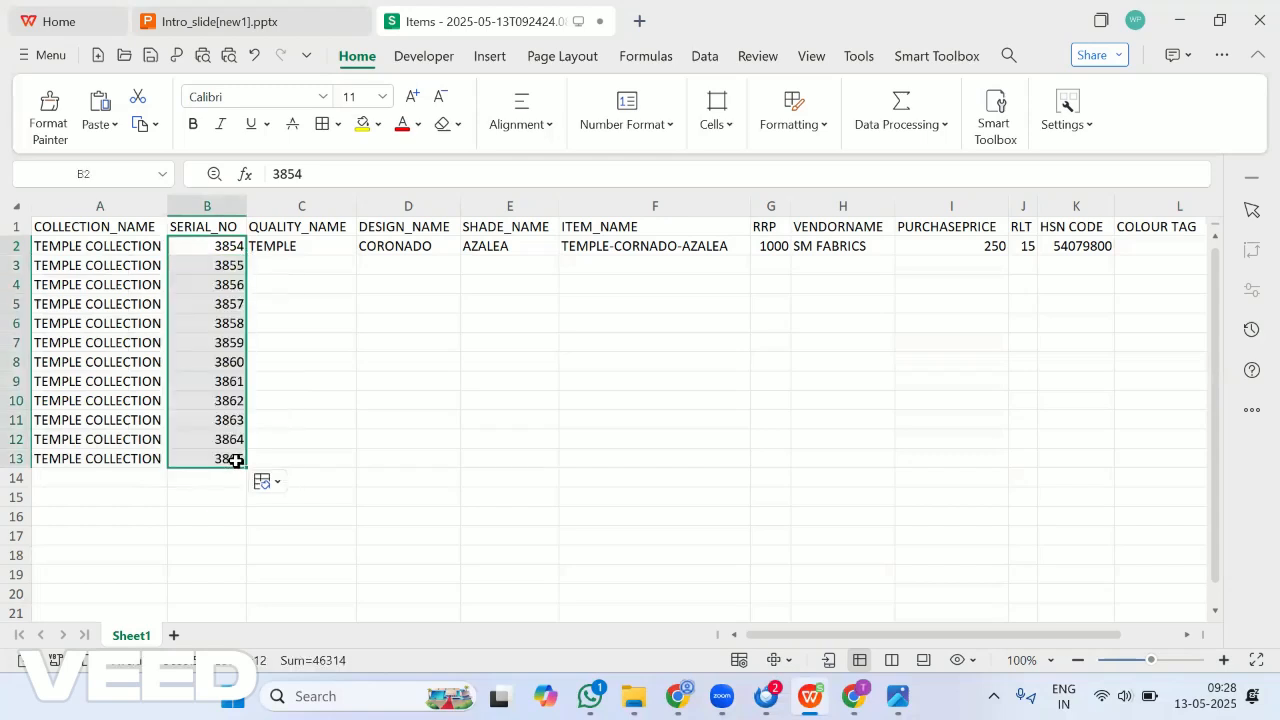
# Fill the quality name TEMPLE down to row 13 and the design name CORONADO down to row 7
pyautogui.click(301, 427)
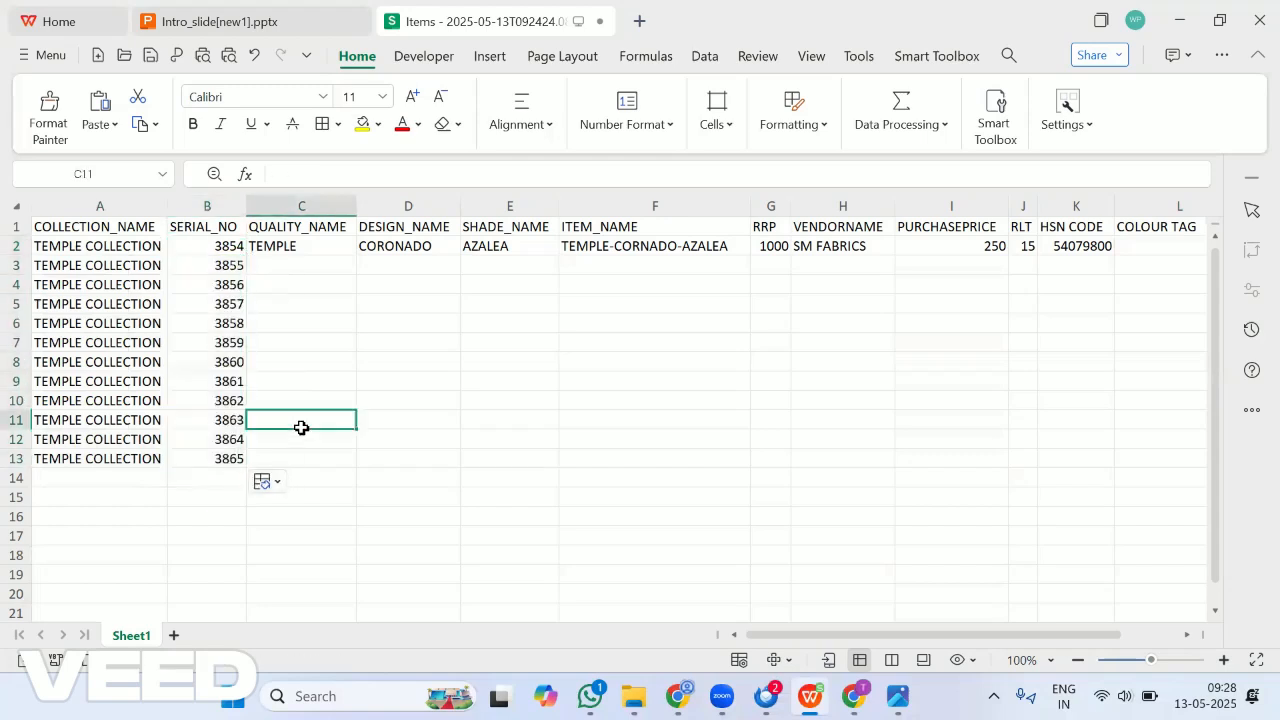
pyautogui.click(301, 248)
pyautogui.doubleClick(357, 257)
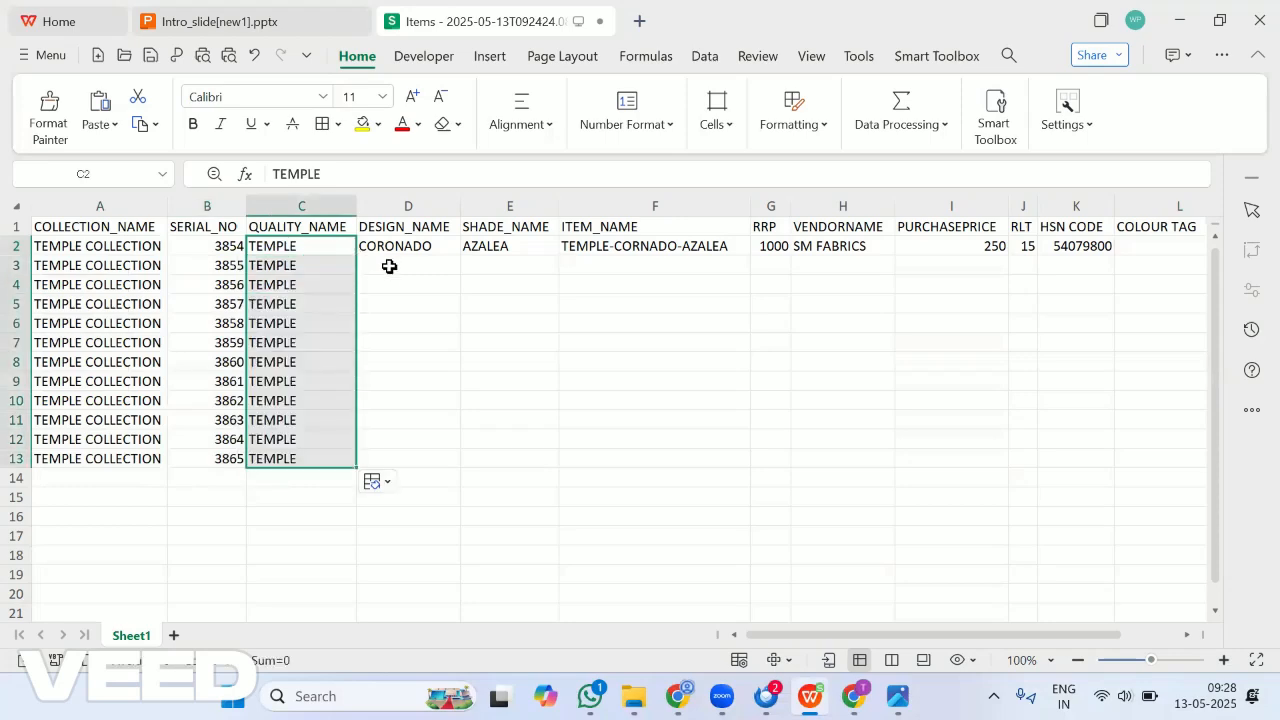
pyautogui.click(389, 266)
pyautogui.click(420, 246)
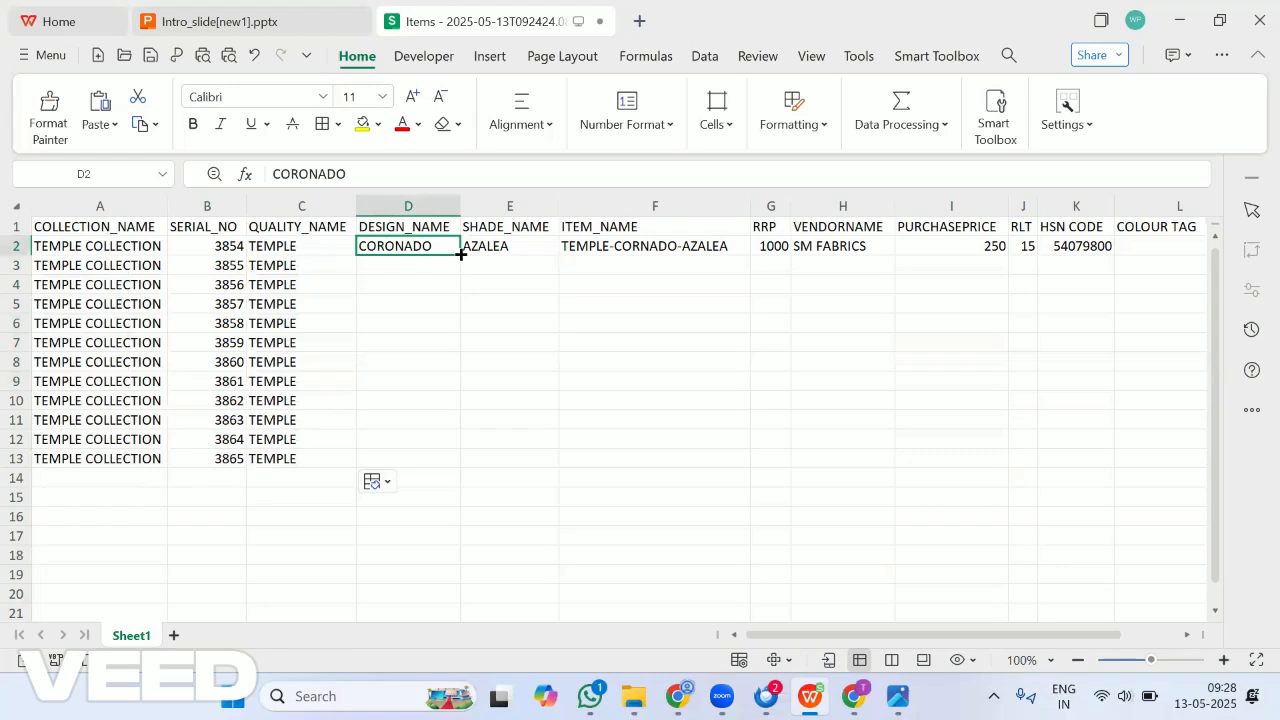
pyautogui.moveTo(460, 254); pyautogui.dragTo(452, 355)
# Enter the design name GOTHIC in cell D8 and fill it down through D13
pyautogui.click(429, 368)
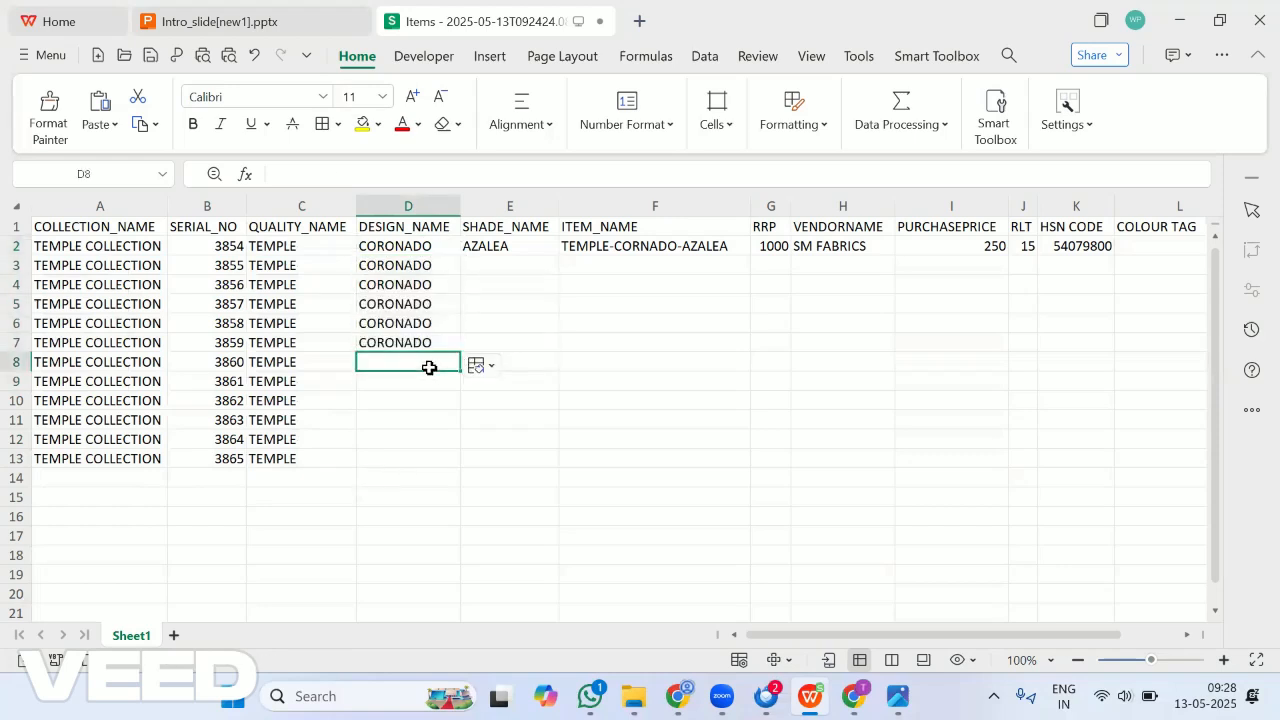
pyautogui.write('GOTHIC')
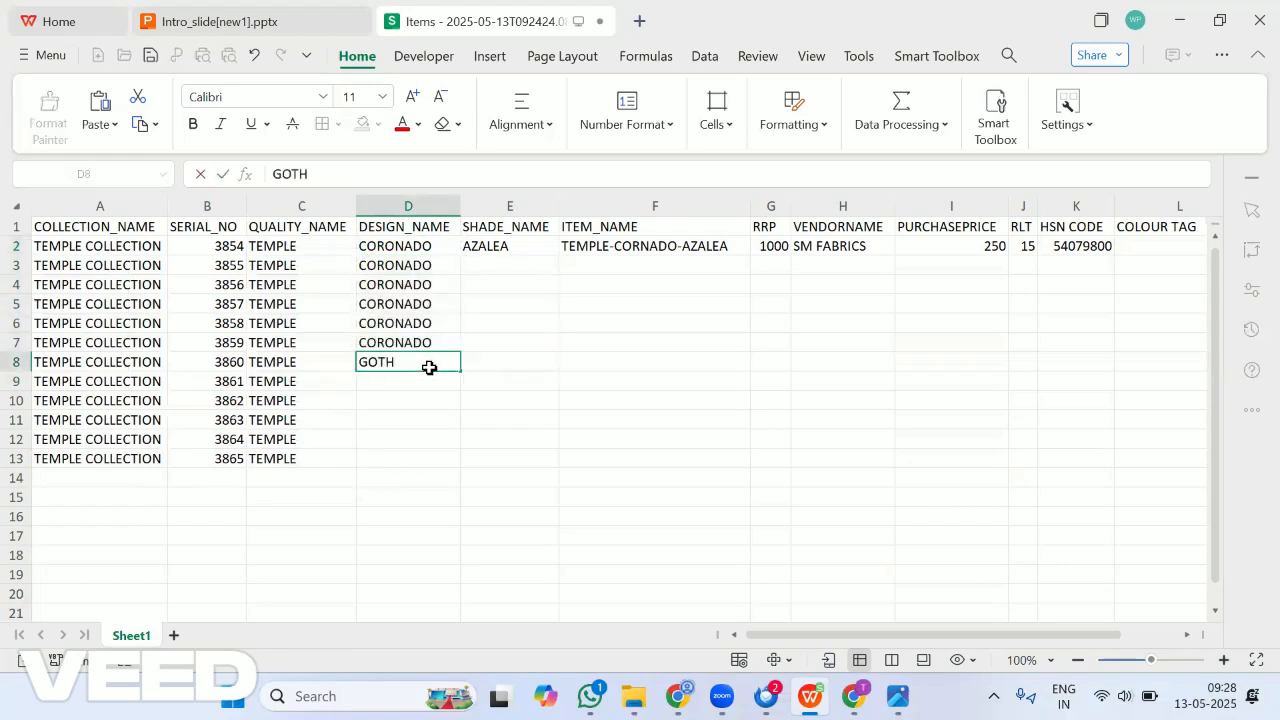
pyautogui.click(448, 417)
pyautogui.click(418, 364)
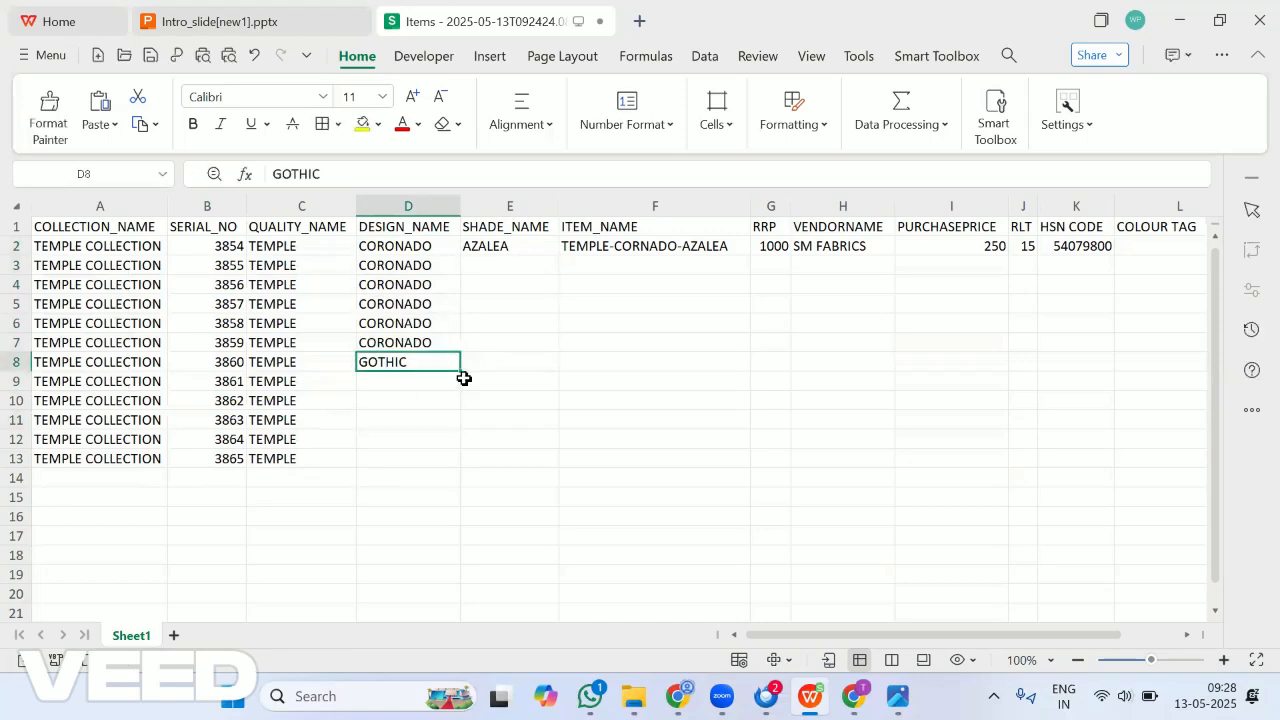
pyautogui.moveTo(460, 370); pyautogui.dragTo(461, 462)
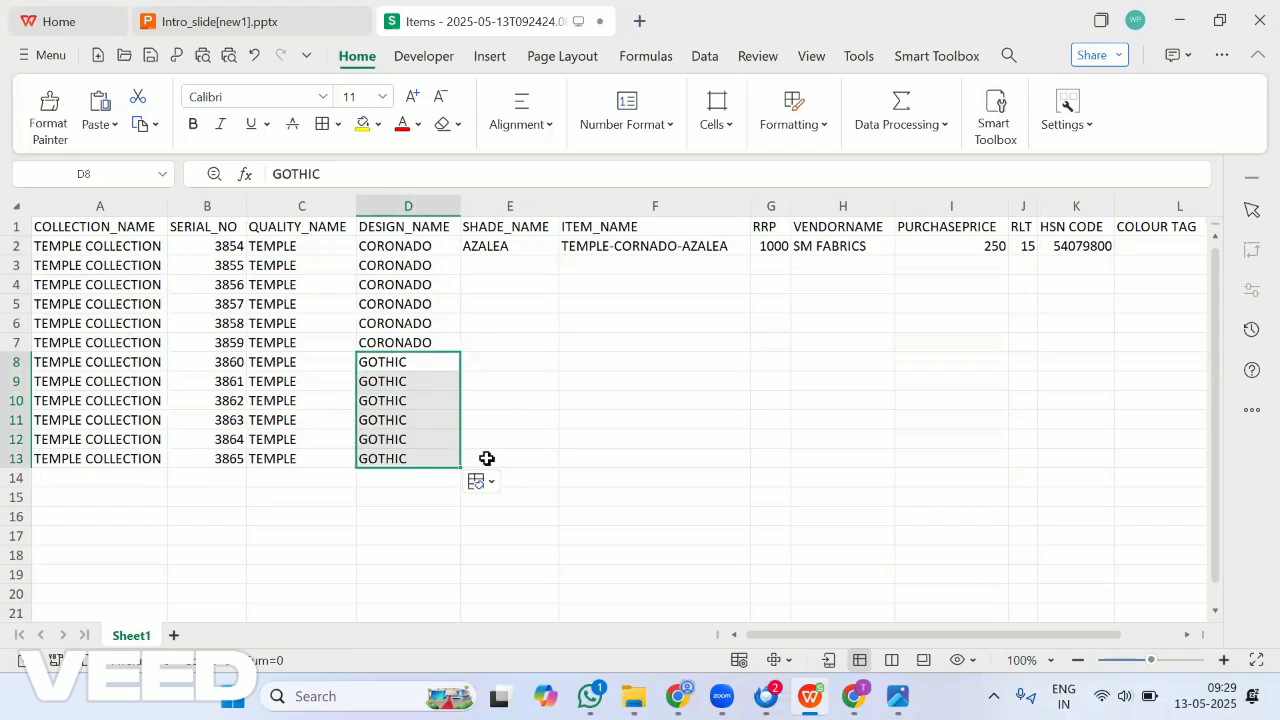
# Enter the shade names RED, BLUE and MAROON in cells E3 to E5
pyautogui.click(512, 262)
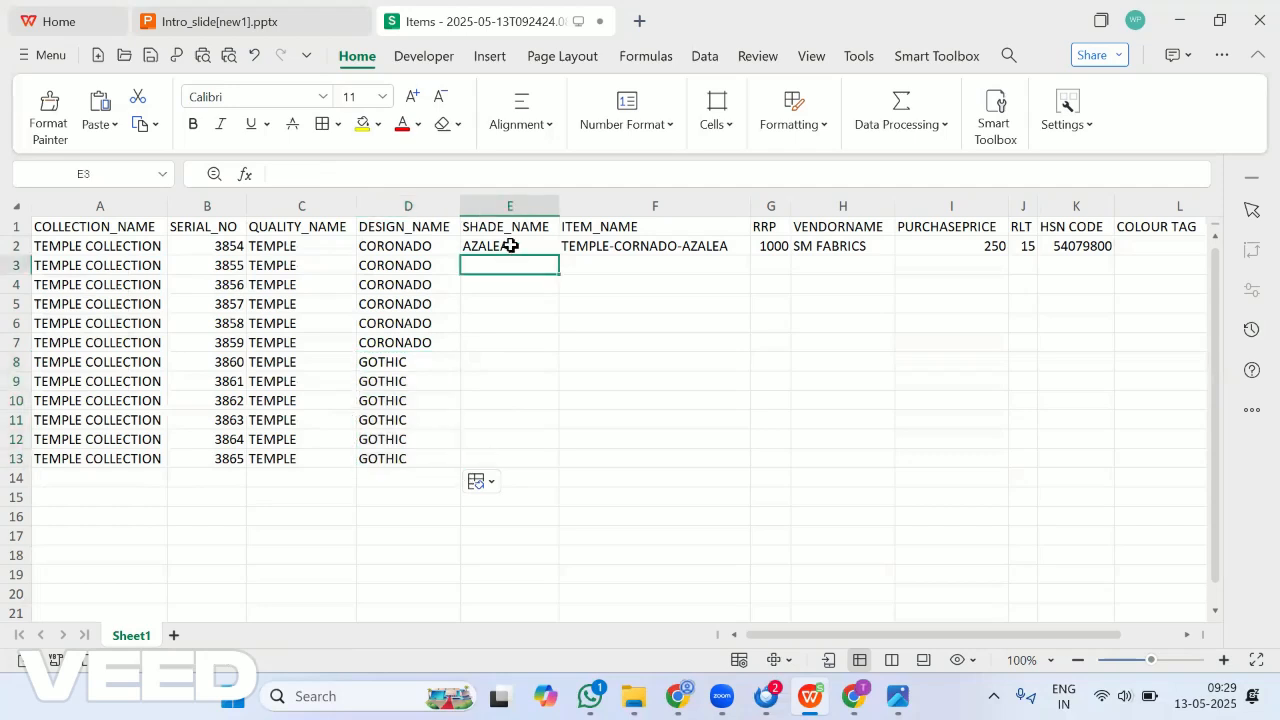
pyautogui.write('RED')
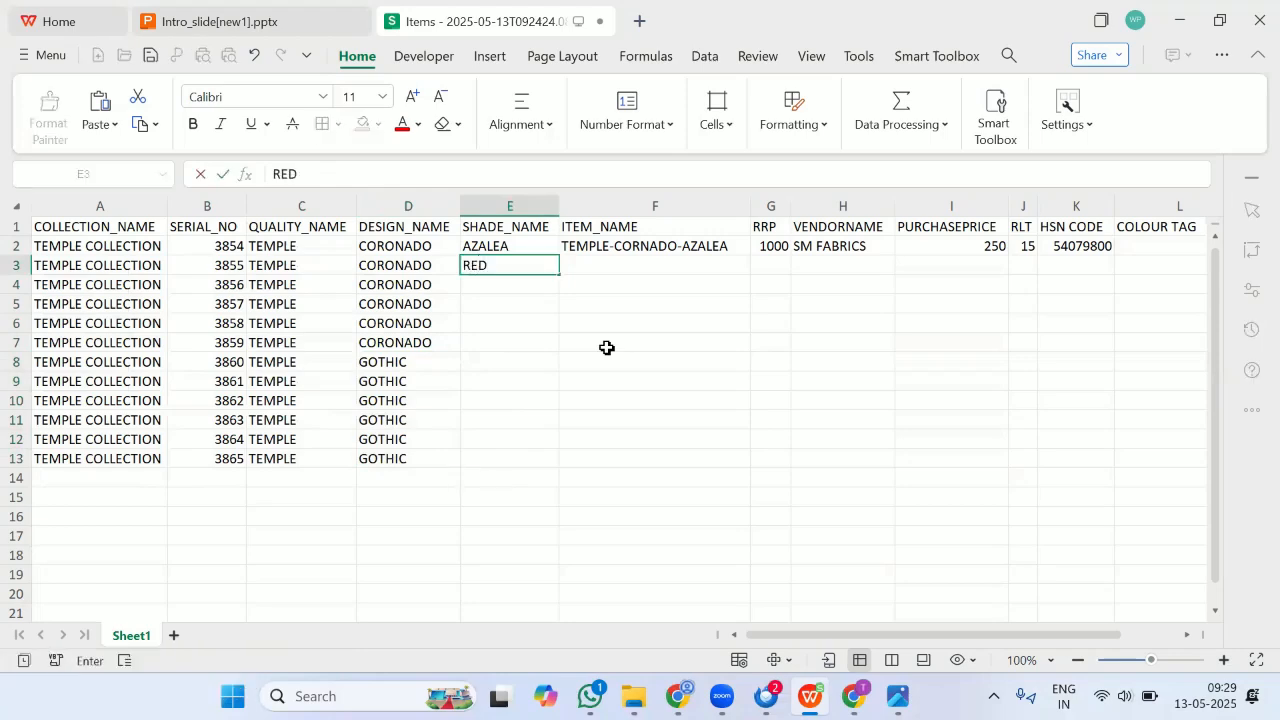
pyautogui.press('Return')
pyautogui.write('BLUE')
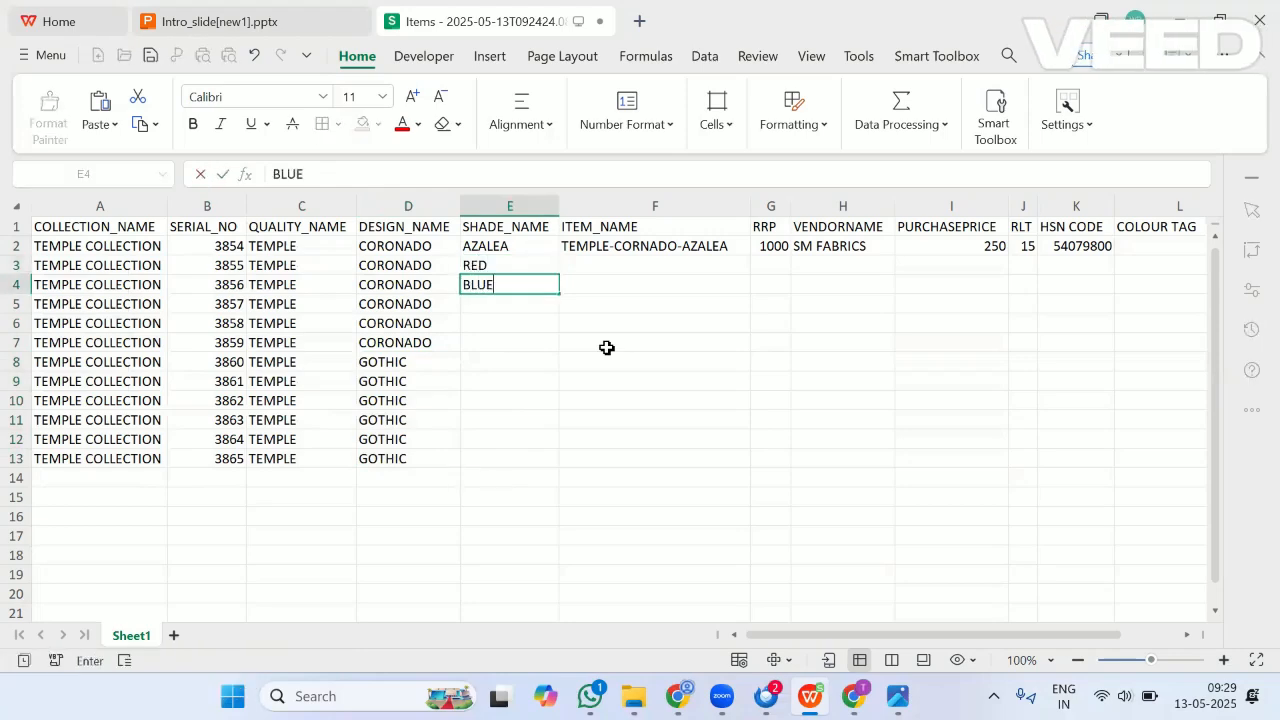
pyautogui.press('Tab')
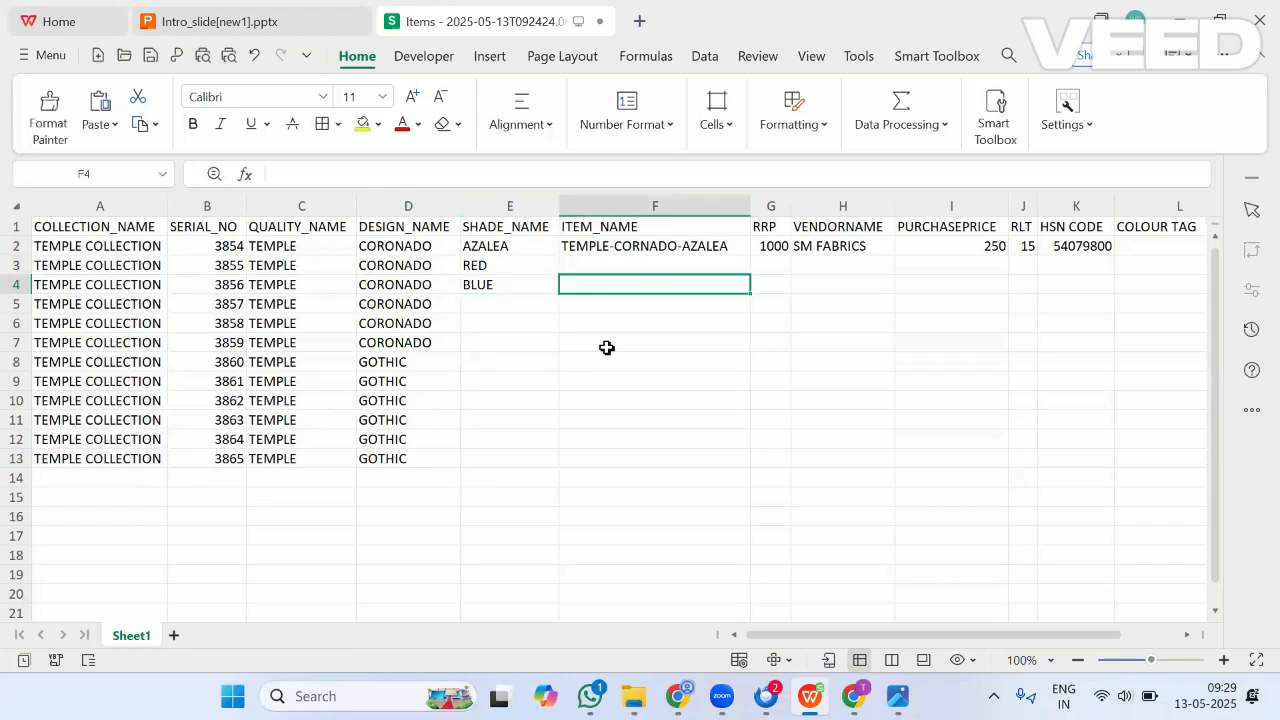
pyautogui.click(509, 303)
pyautogui.write('MAROON')
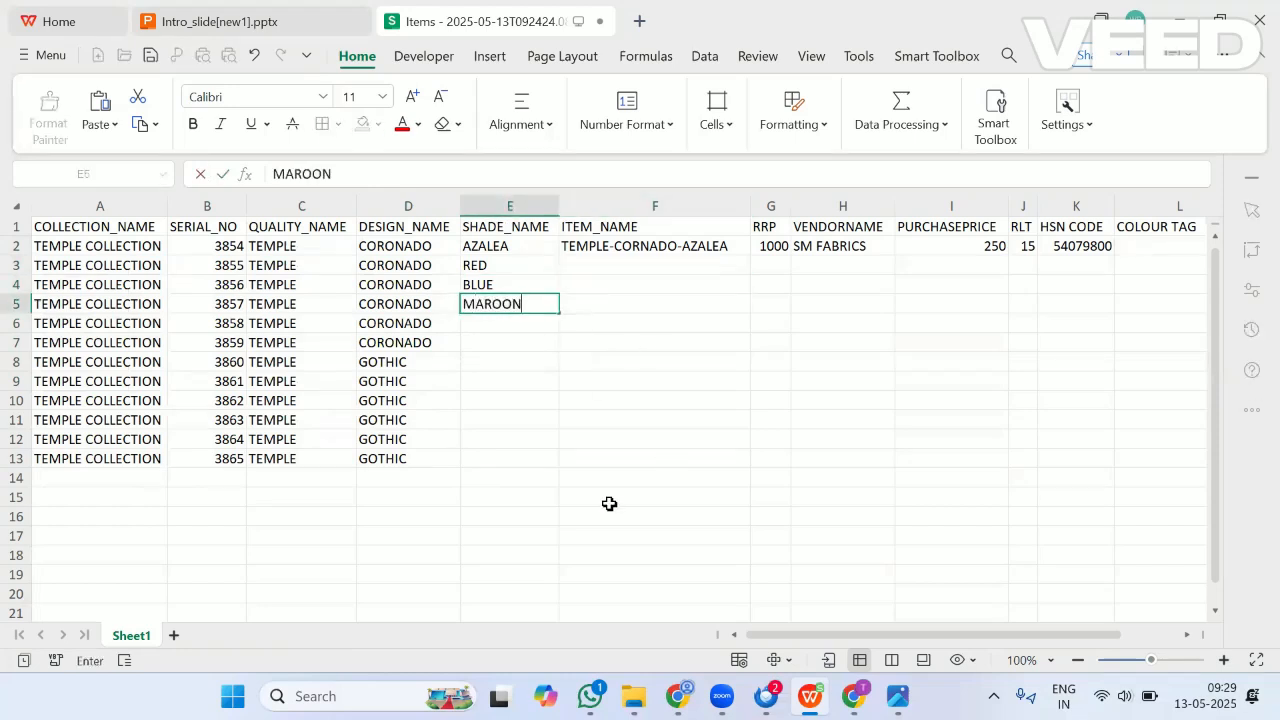
pyautogui.moveTo(608, 503); pyautogui.dragTo(579, 489)
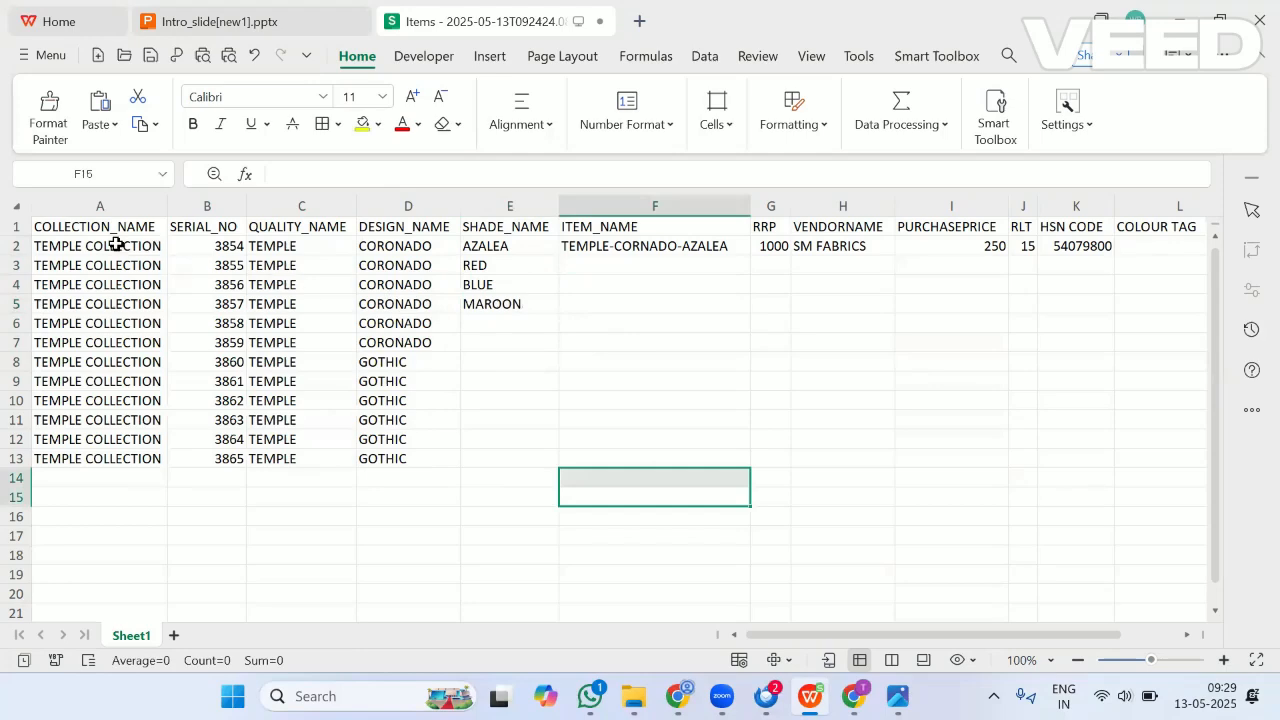
pyautogui.click(675, 264)
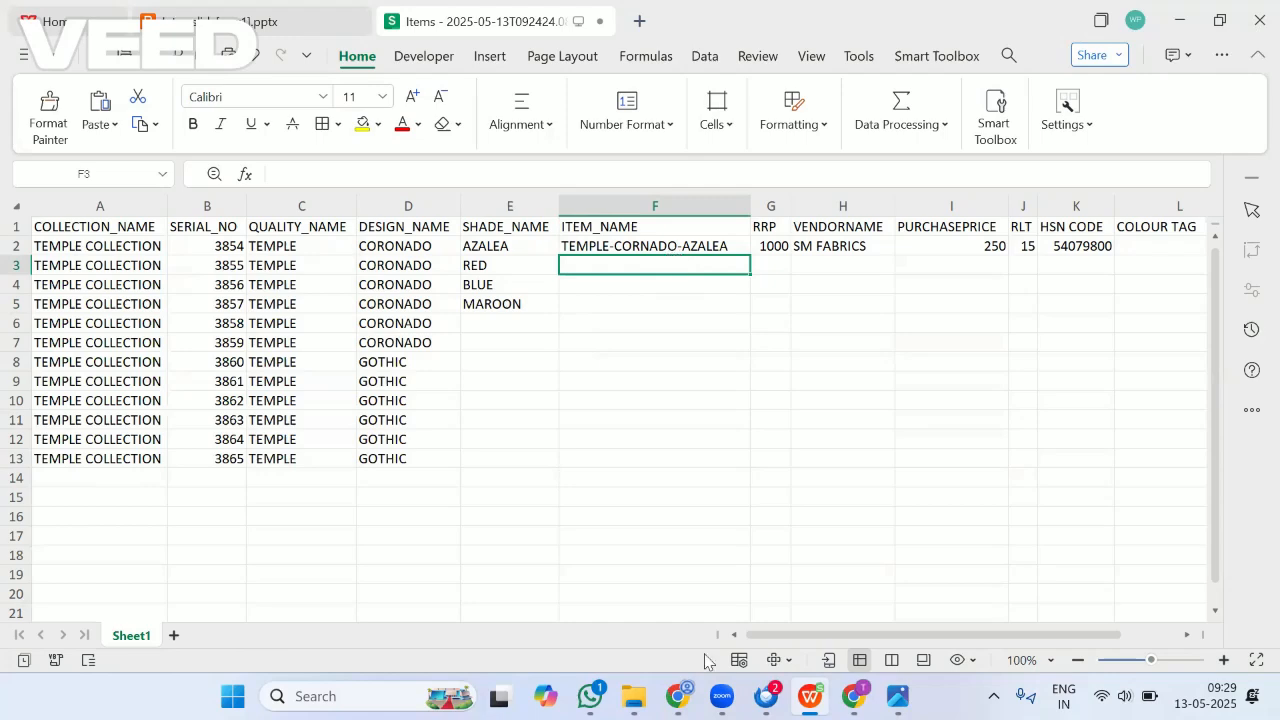
# Switch to Incluziv in the browser and open the FABRICS product category from the product category master for modification
pyautogui.click(678, 696)
pyautogui.moveTo(11, 509)
pyautogui.scroll(-5, 17, 600)
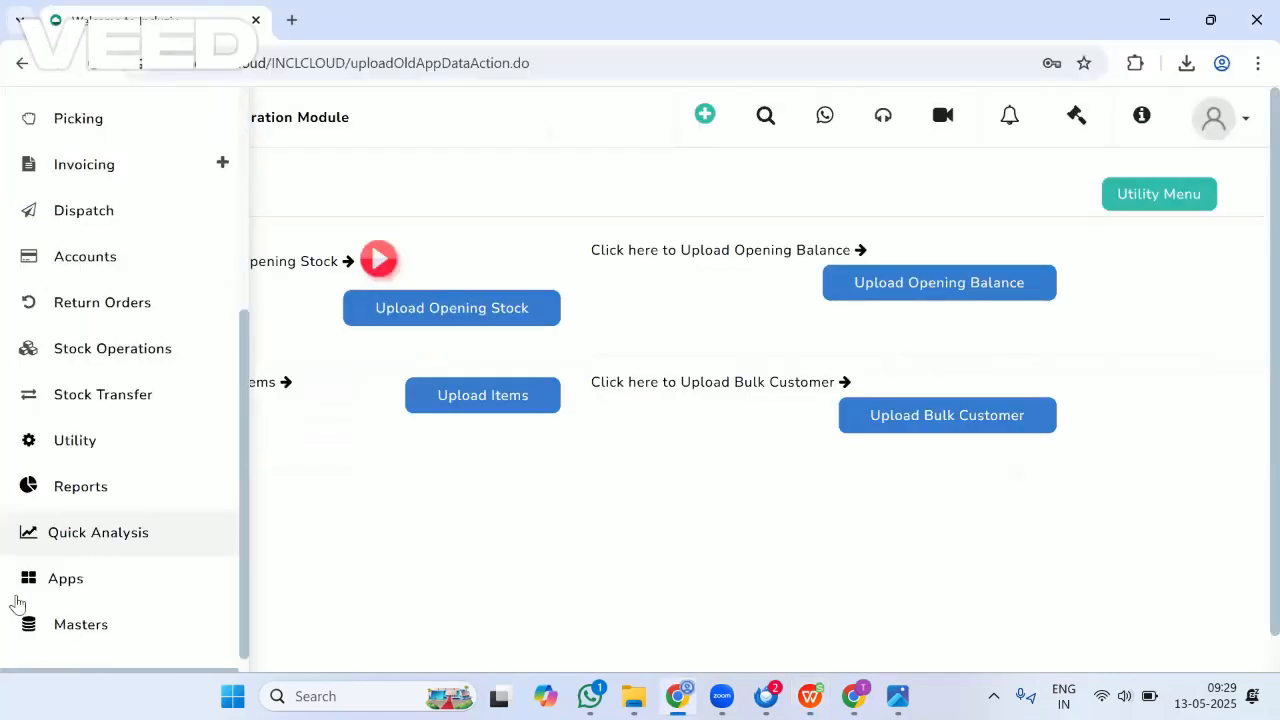
pyautogui.click(63, 628)
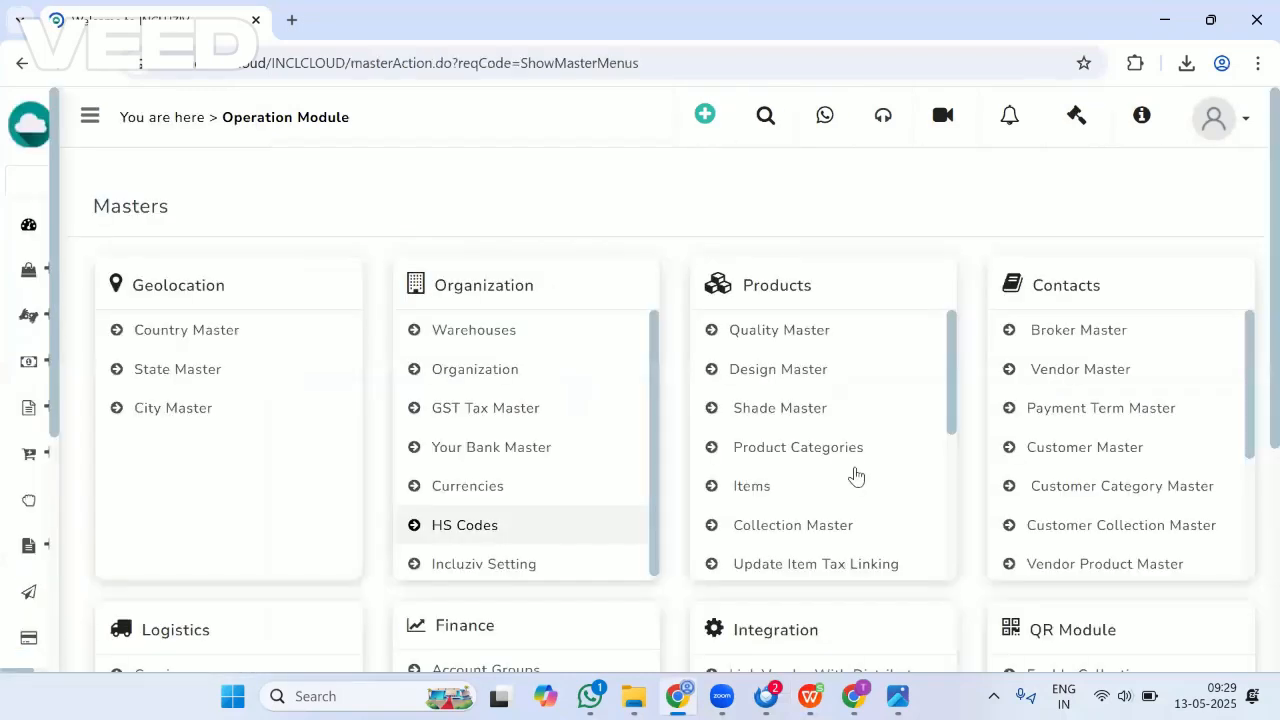
pyautogui.click(823, 449)
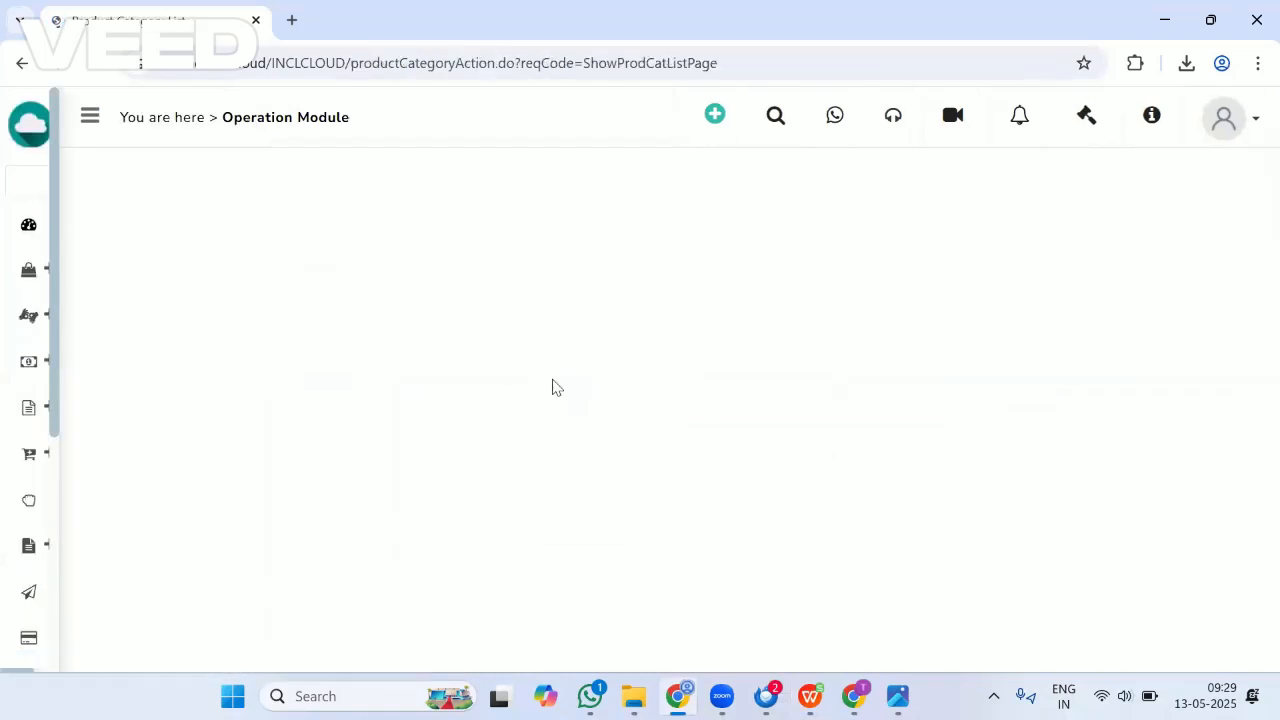
pyautogui.click(141, 335)
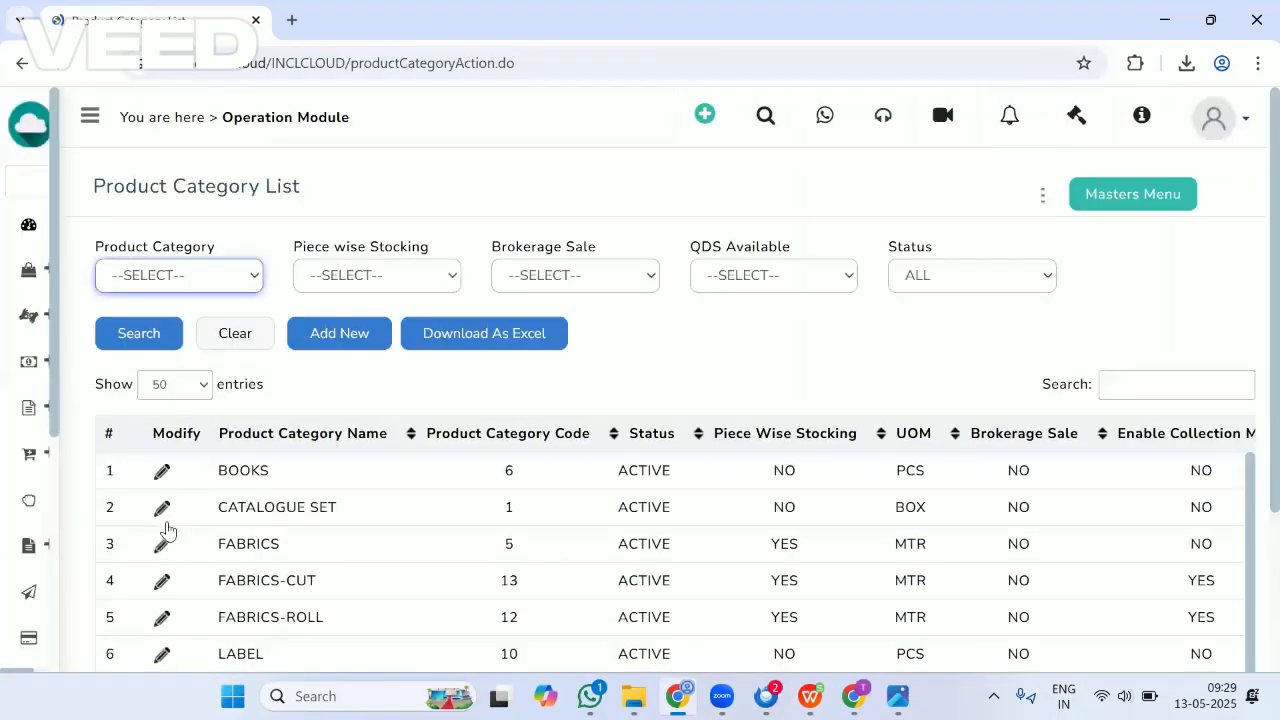
pyautogui.click(162, 546)
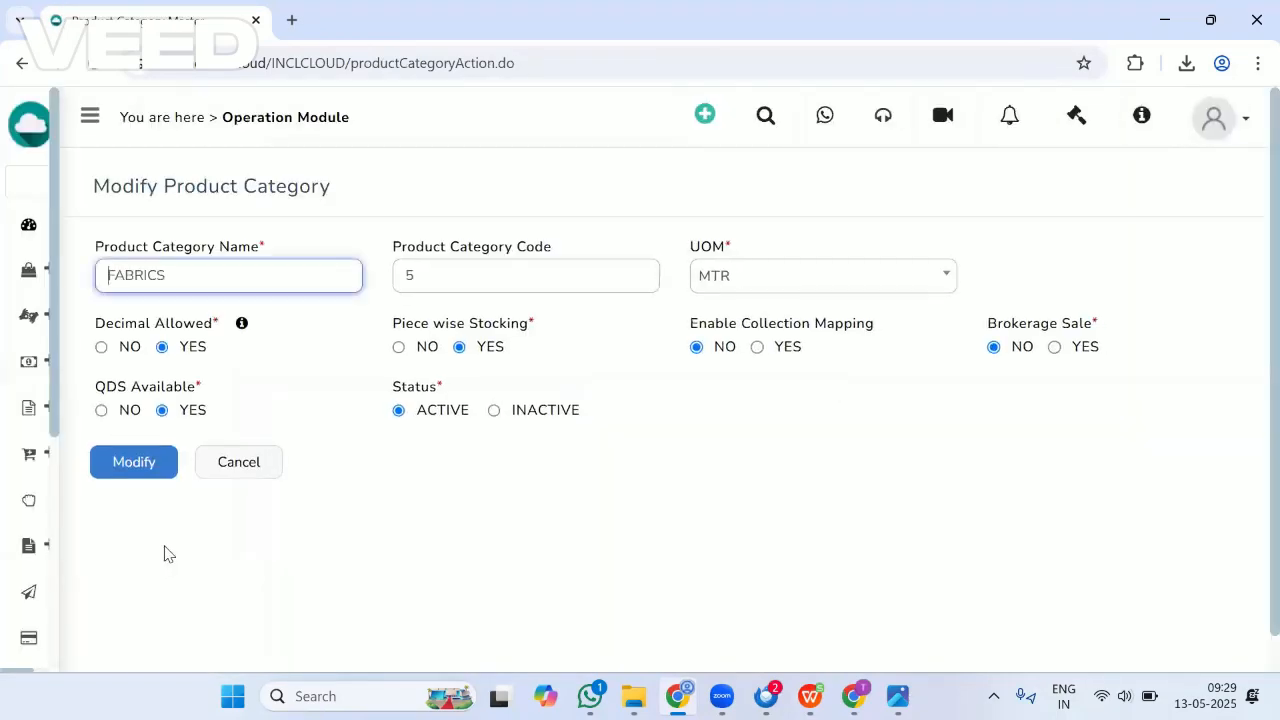
# Review the QDS Available setting of the FABRICS category, toggling it to NO and back to YES
pyautogui.moveTo(82, 402); pyautogui.dragTo(203, 395)
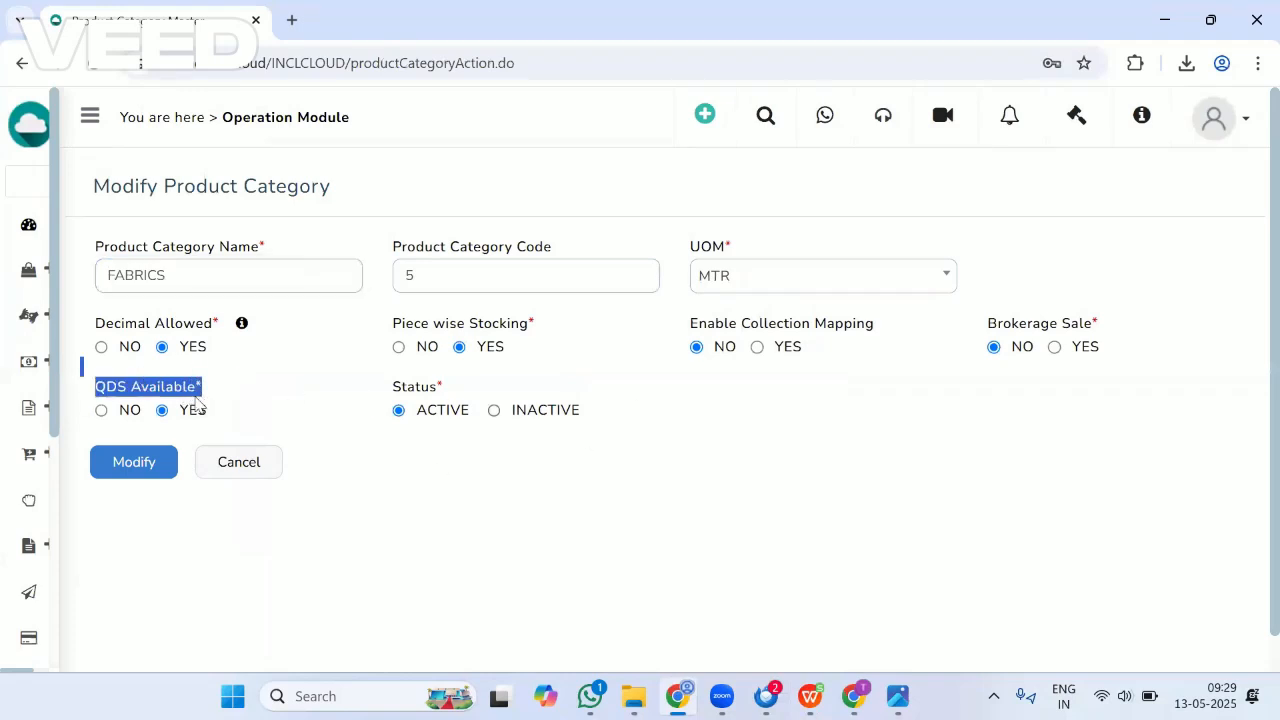
pyautogui.click(102, 411)
pyautogui.click(162, 410)
pyautogui.click(330, 398)
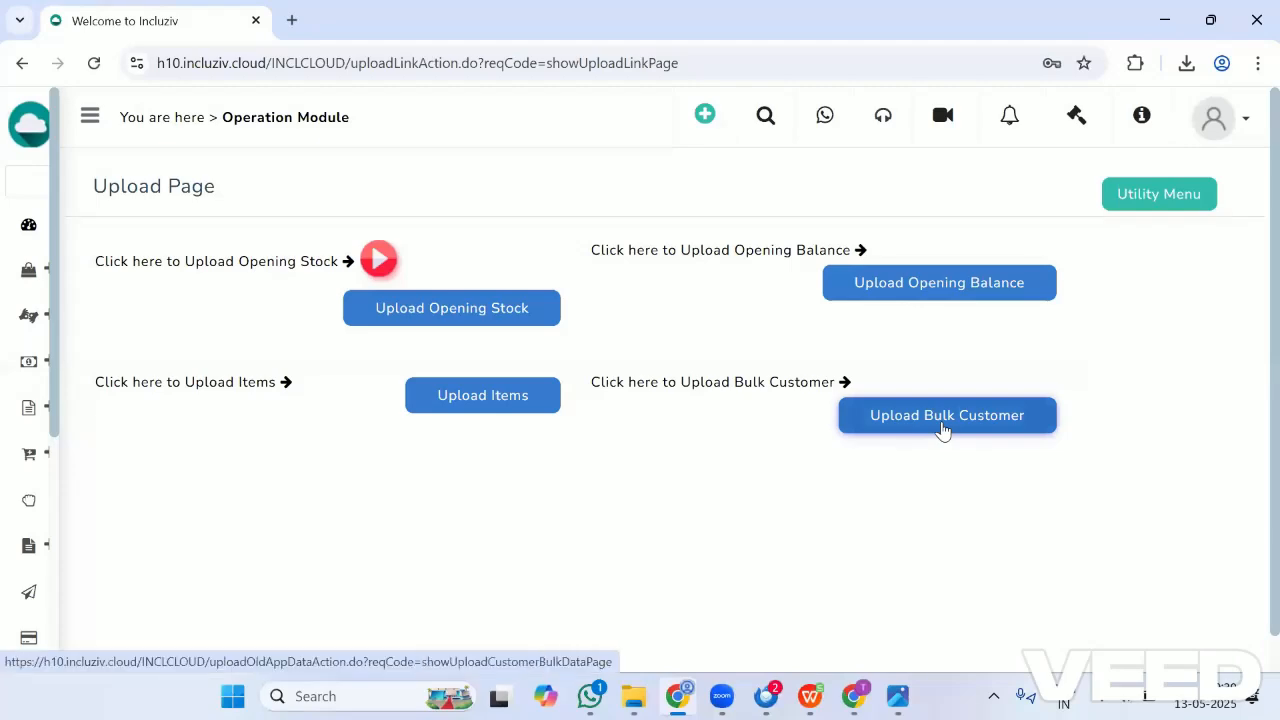
# Download the demo file from the bulk customer upload instructions and open it in the spreadsheet program
pyautogui.click(942, 427)
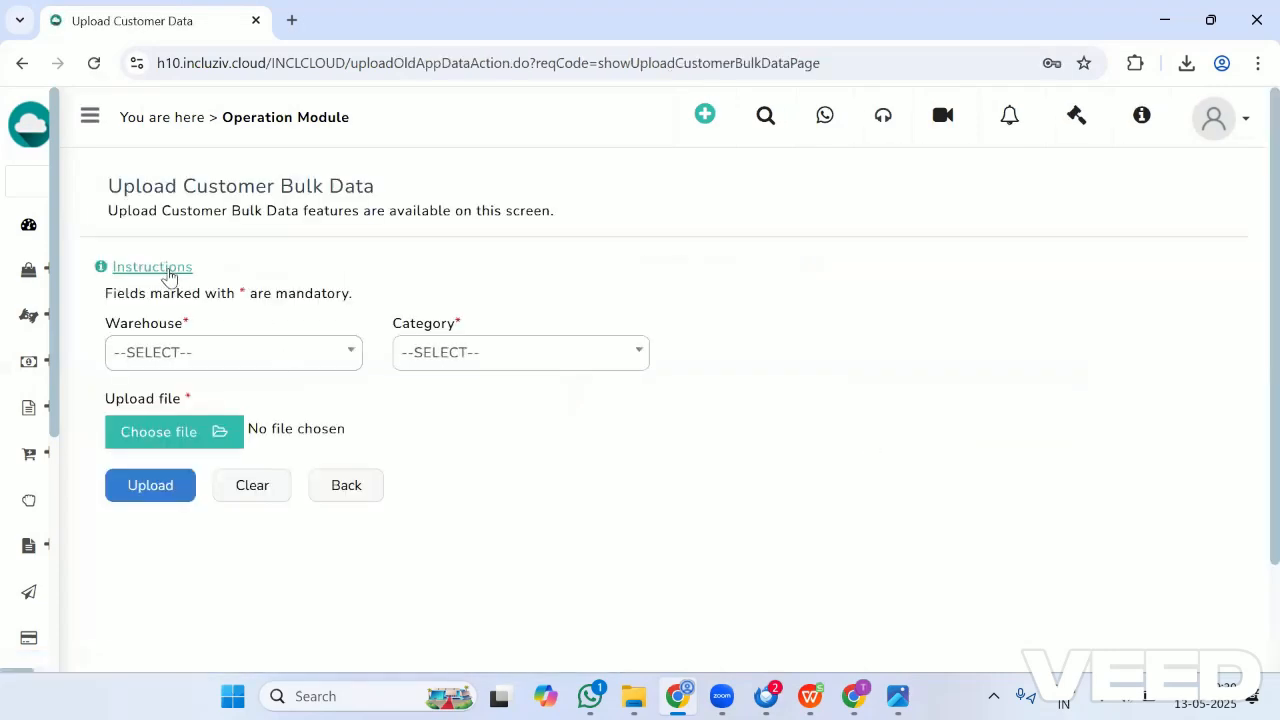
pyautogui.click(166, 267)
pyautogui.click(922, 292)
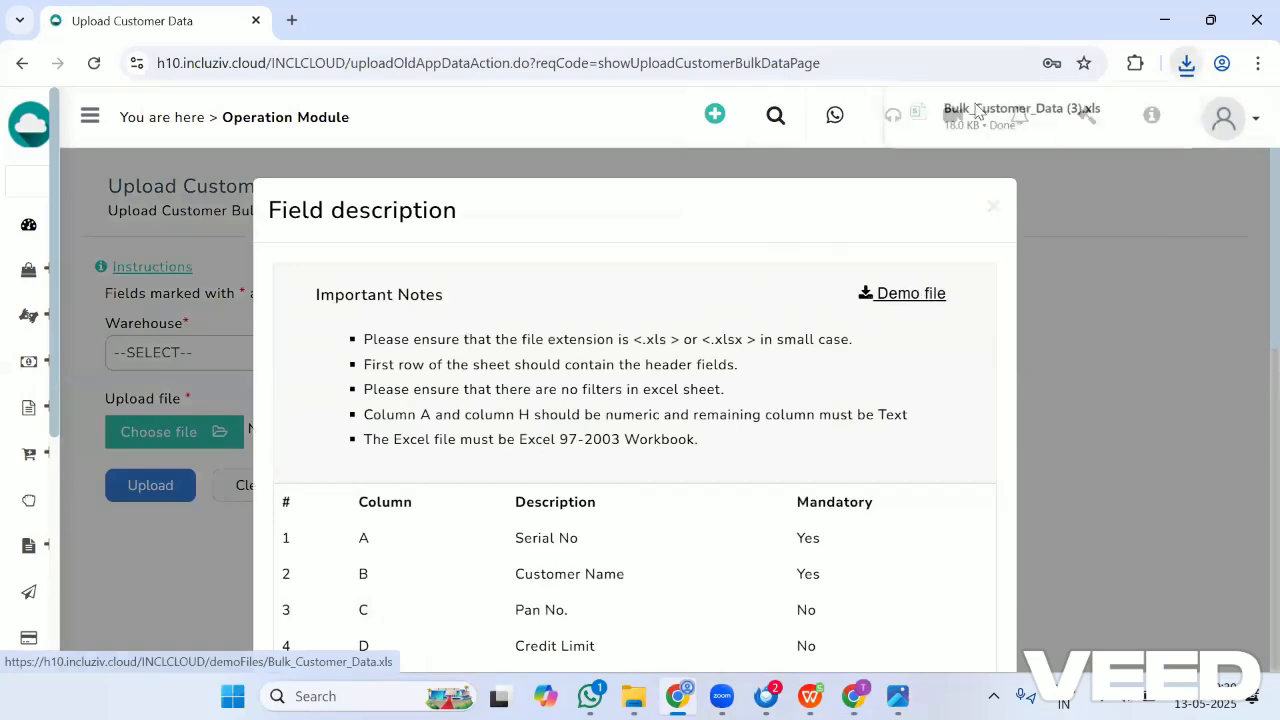
pyautogui.click(976, 108)
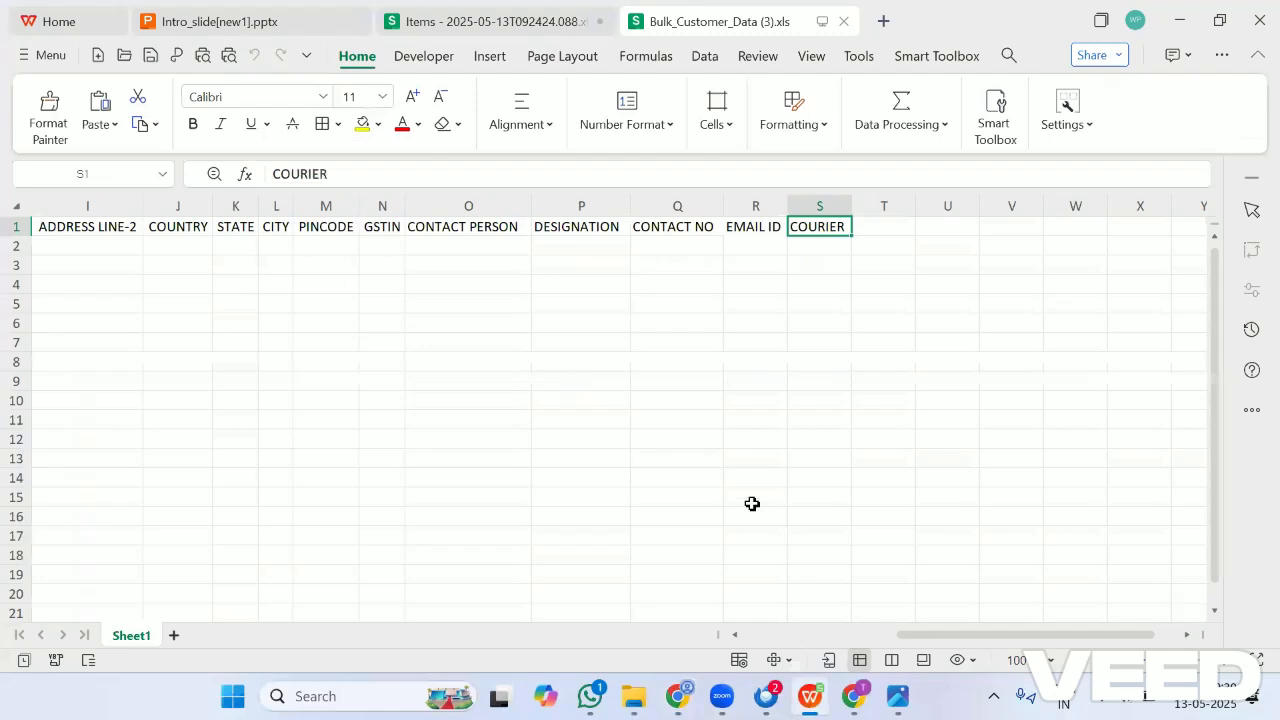
# Examine the header columns of the bulk customer template from Sr No through CONTACT PERSON
pyautogui.press('Left')
pyautogui.press('Left')
pyautogui.press('Left')
pyautogui.press('Left')
pyautogui.press('Left')
pyautogui.press('Left')
pyautogui.press('Left')
pyautogui.press('Left')
pyautogui.press('Left')
pyautogui.press('Left')
pyautogui.press('Left')
pyautogui.press('Left')
pyautogui.press('Left')
pyautogui.press('Left')
pyautogui.press('Left')
pyautogui.press('Left')
pyautogui.press('Left')
pyautogui.press('Left')
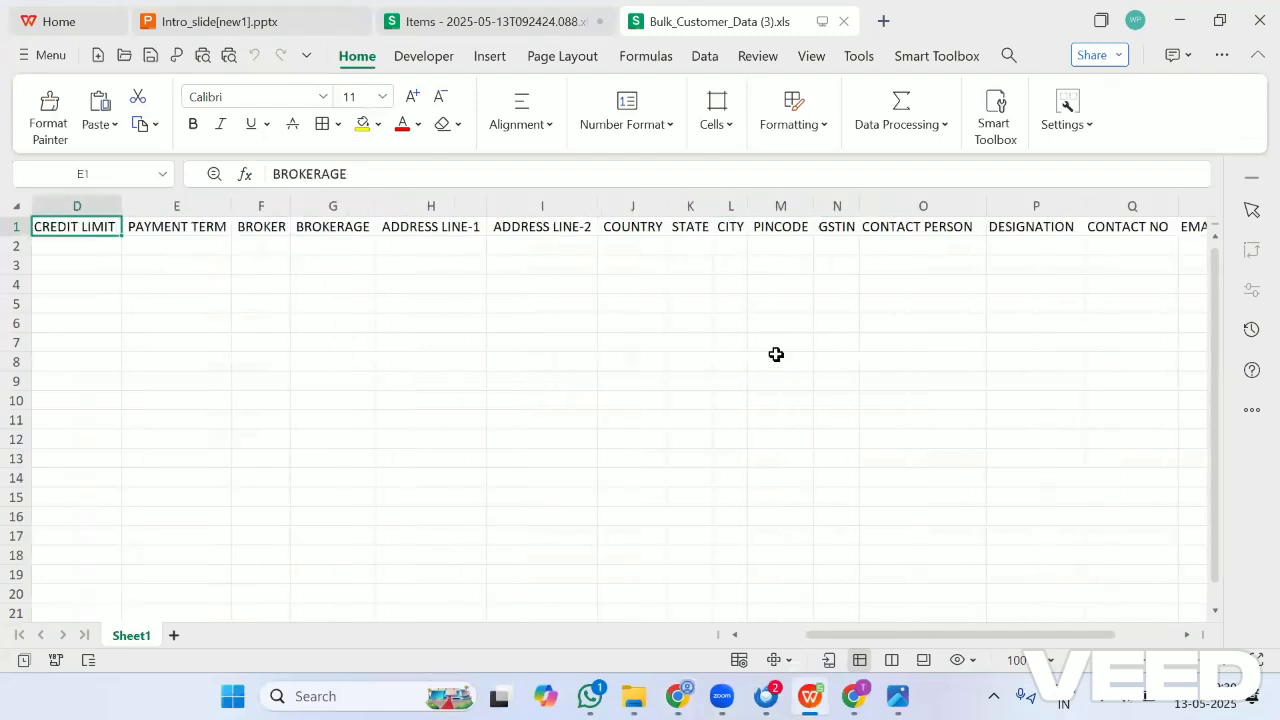
pyautogui.press('Right')
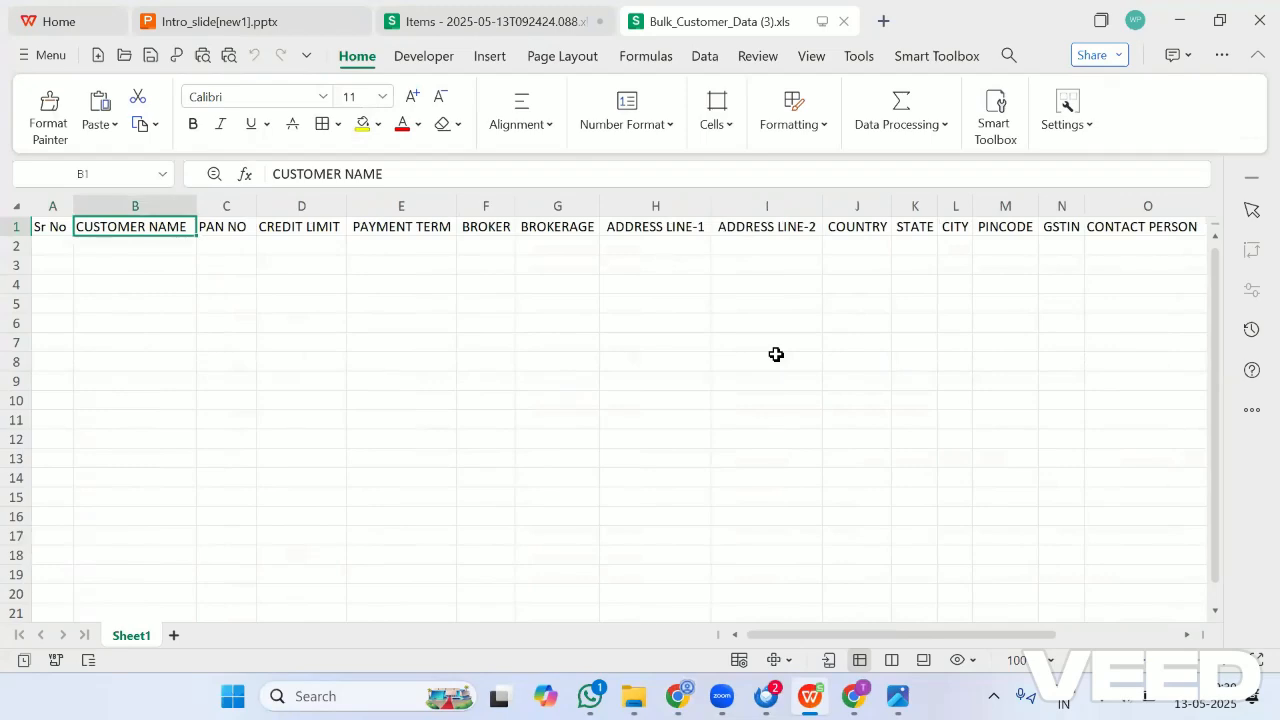
pyautogui.press('Right')
pyautogui.press('Right')
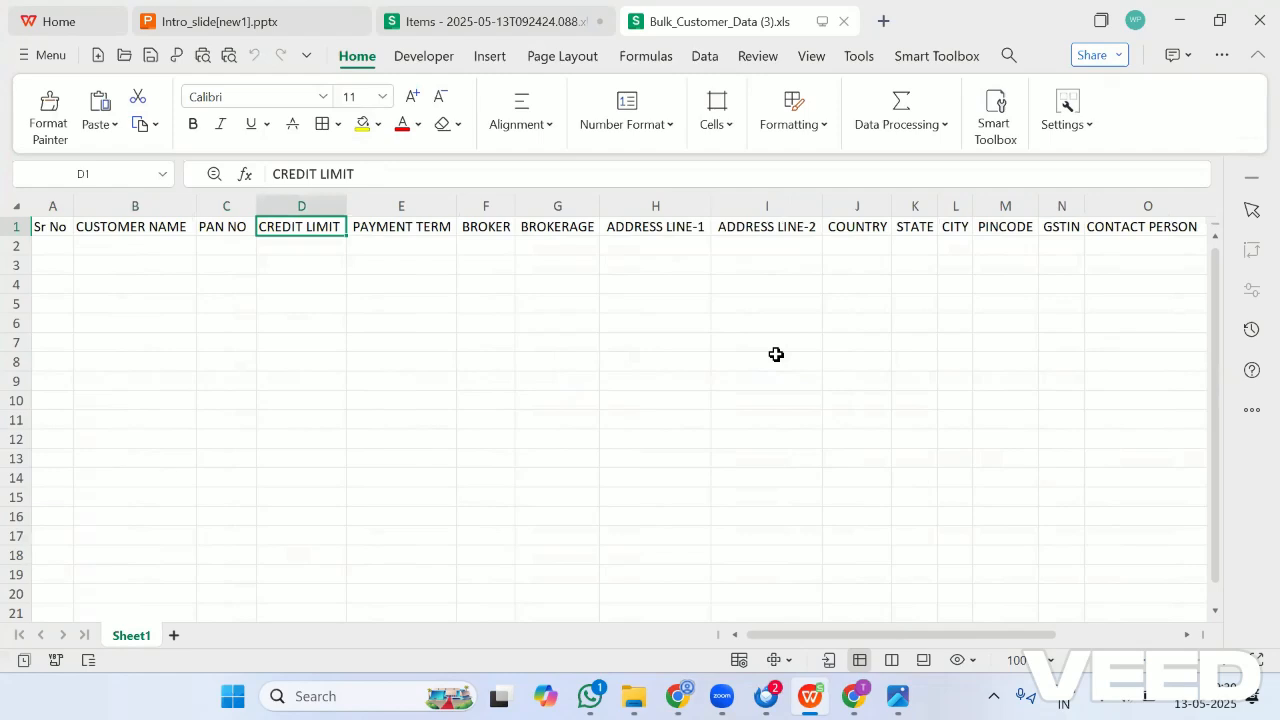
pyautogui.press('Right')
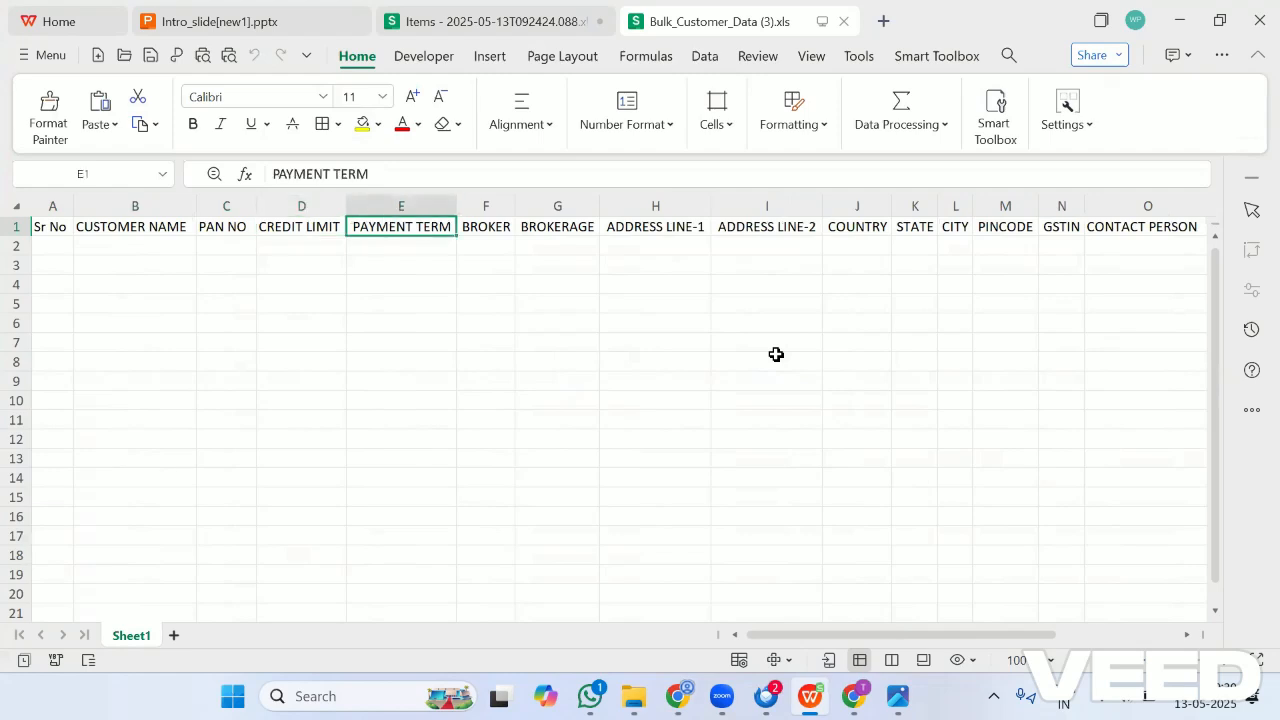
pyautogui.press('Right')
pyautogui.press('Right')
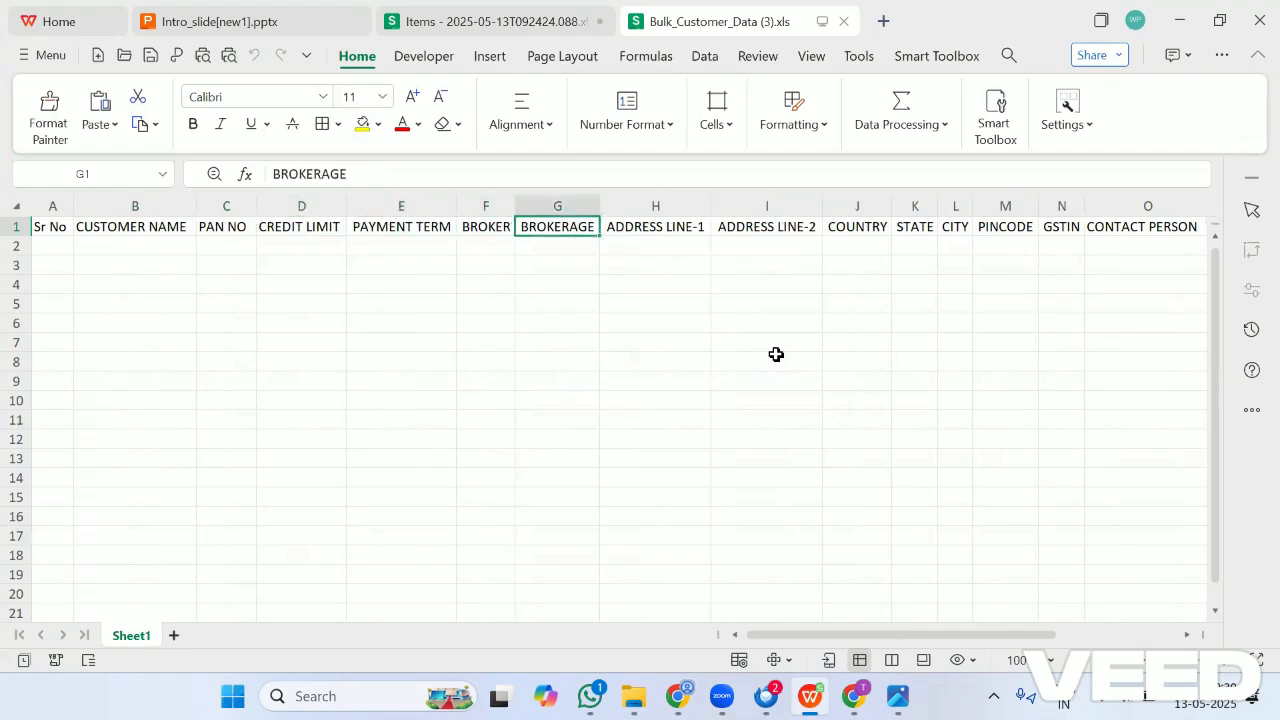
pyautogui.press('Right')
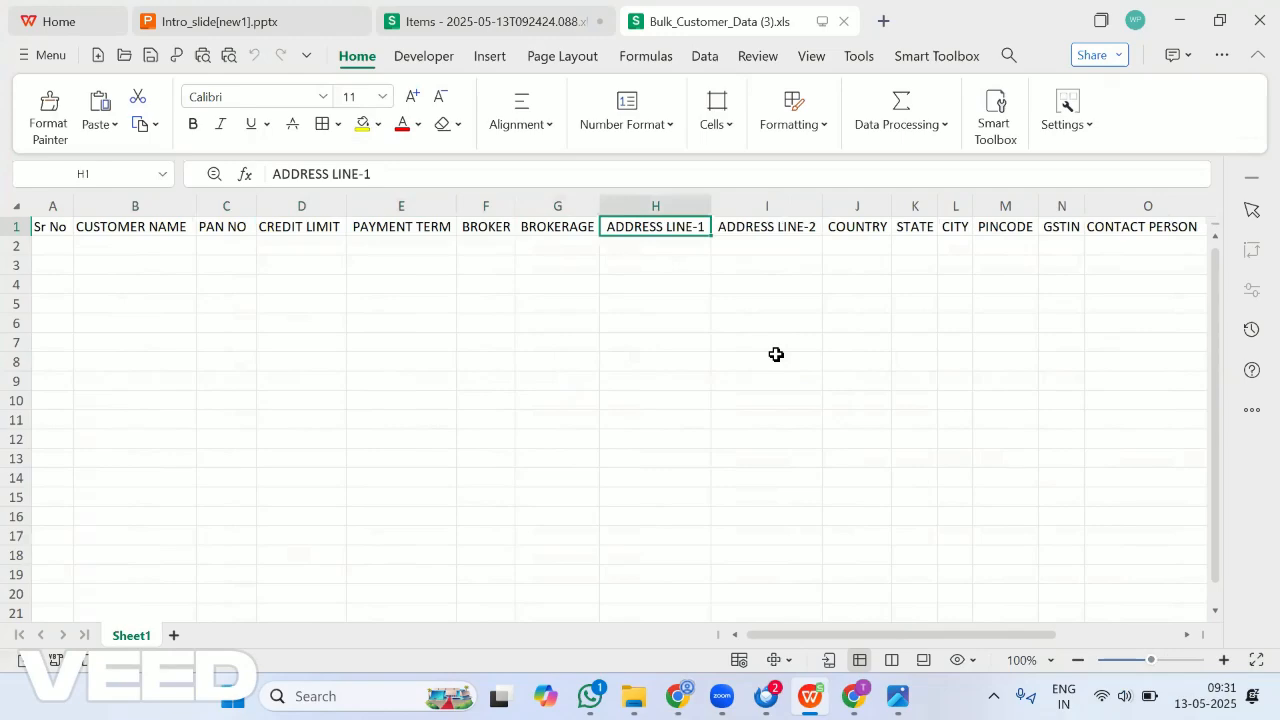
pyautogui.press('Right')
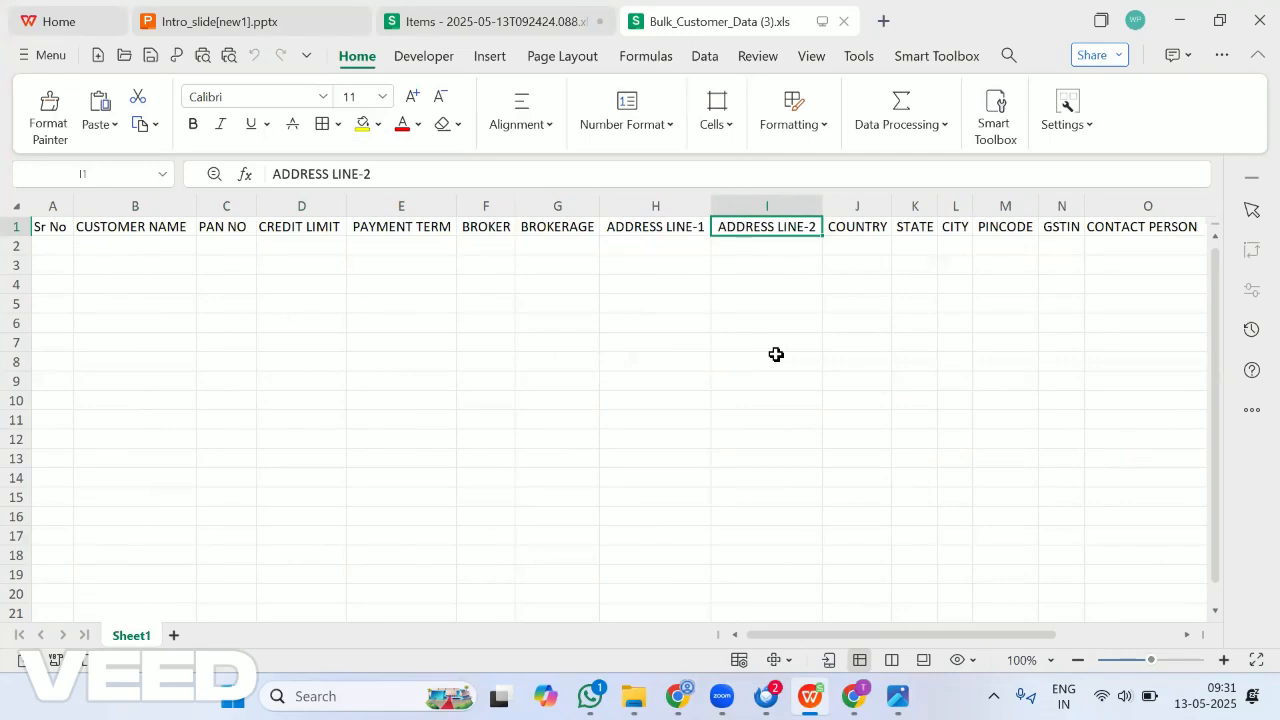
pyautogui.press('Right')
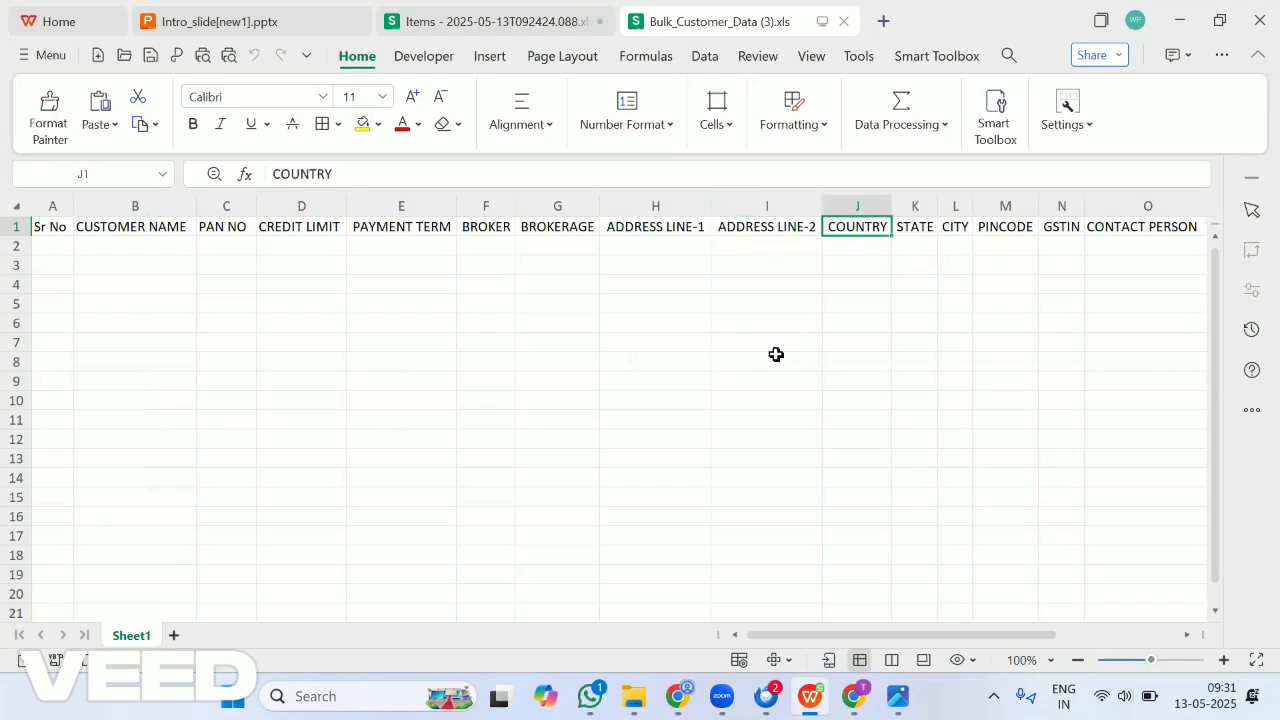
pyautogui.press('Right')
pyautogui.press('Right')
pyautogui.press('Right')
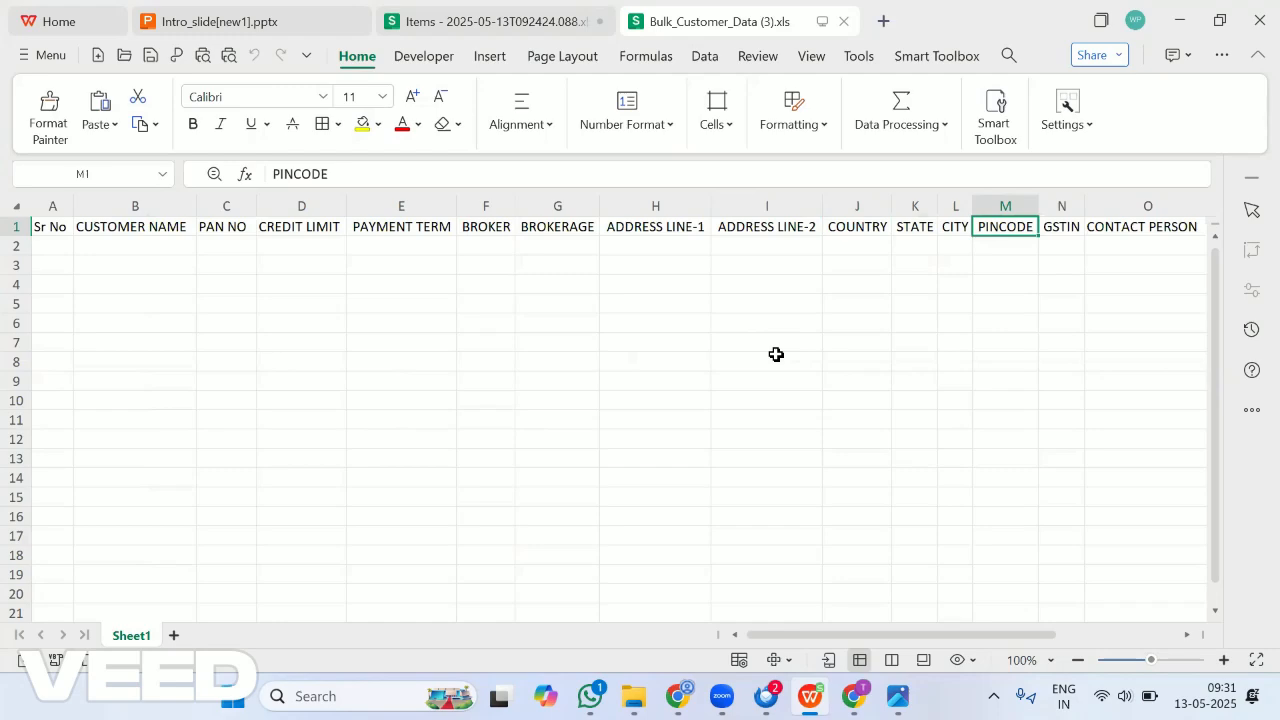
pyautogui.press('Right')
pyautogui.press('Right')
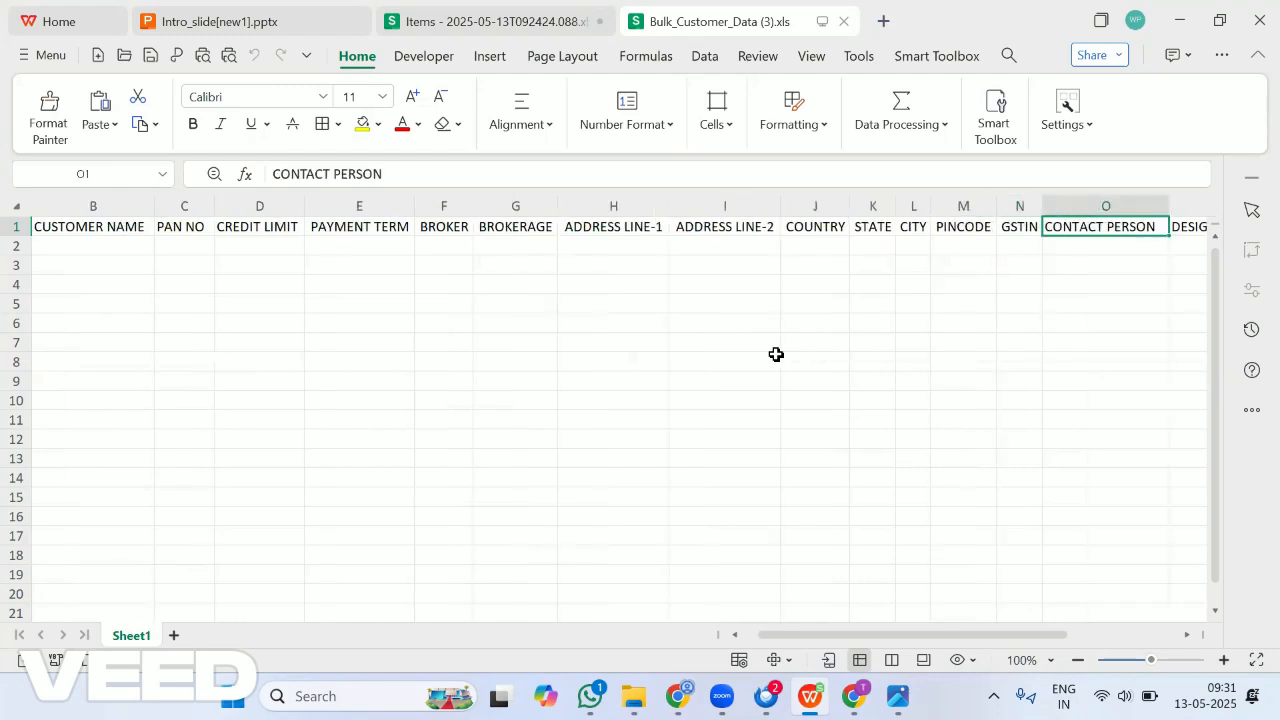
# Enter a plain hyphen as the GSTIN placeholder in cell N2
pyautogui.press('Left')
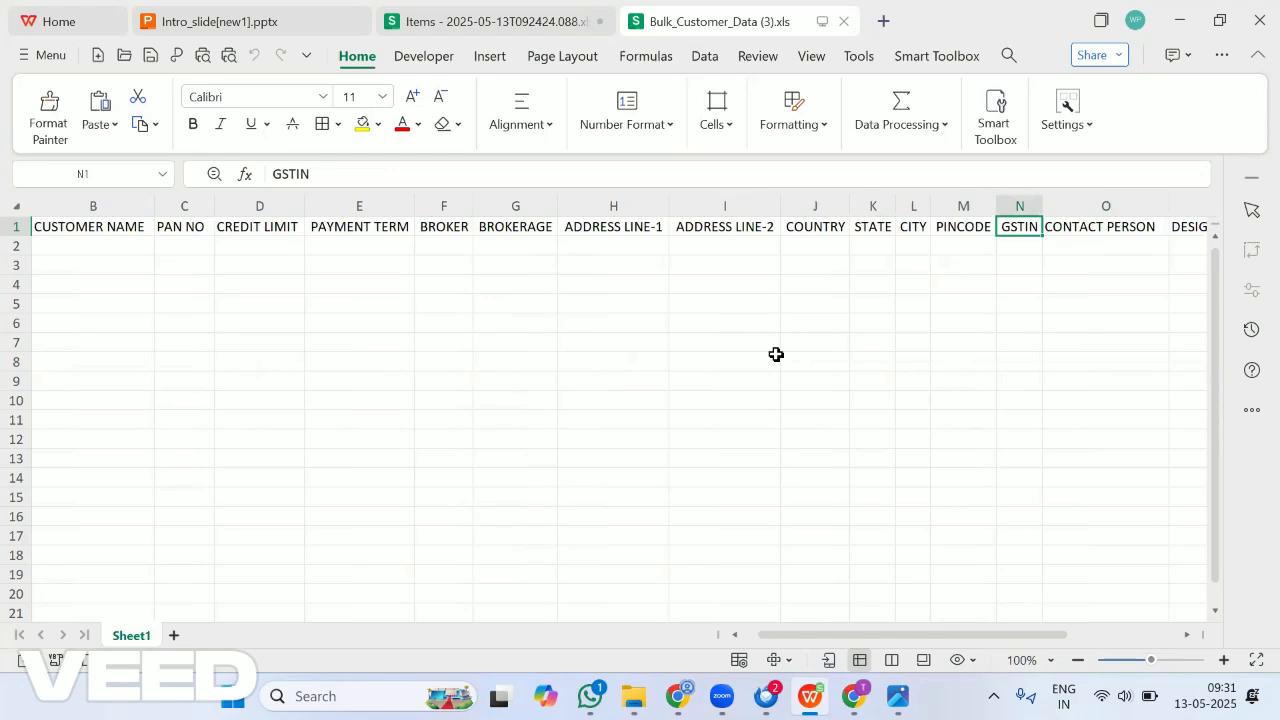
pyautogui.press('Down')
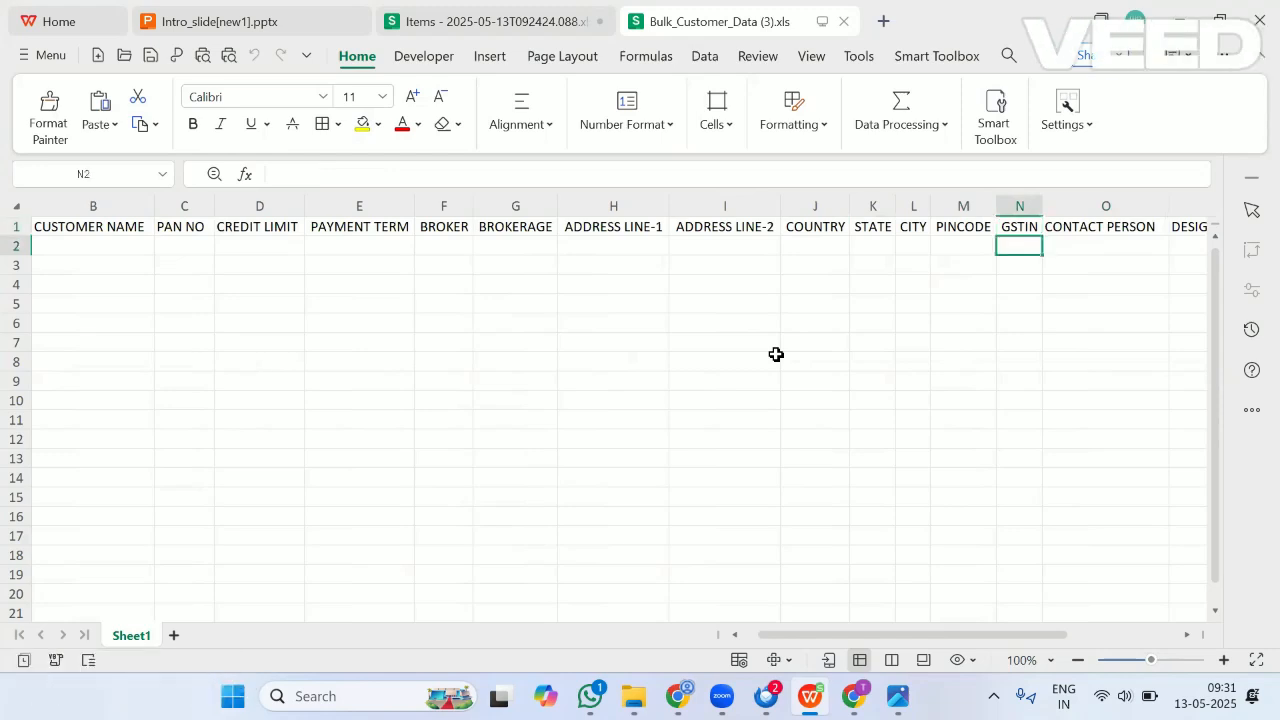
pyautogui.write('-')
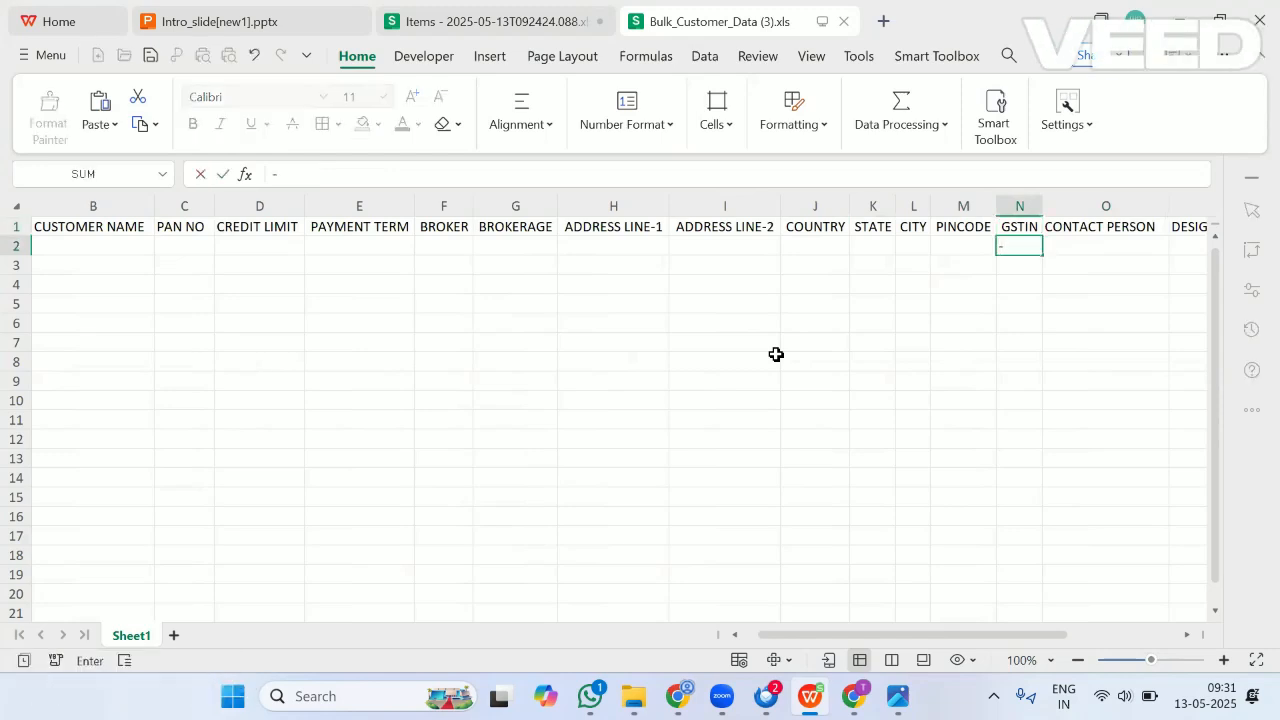
pyautogui.press('Tab')
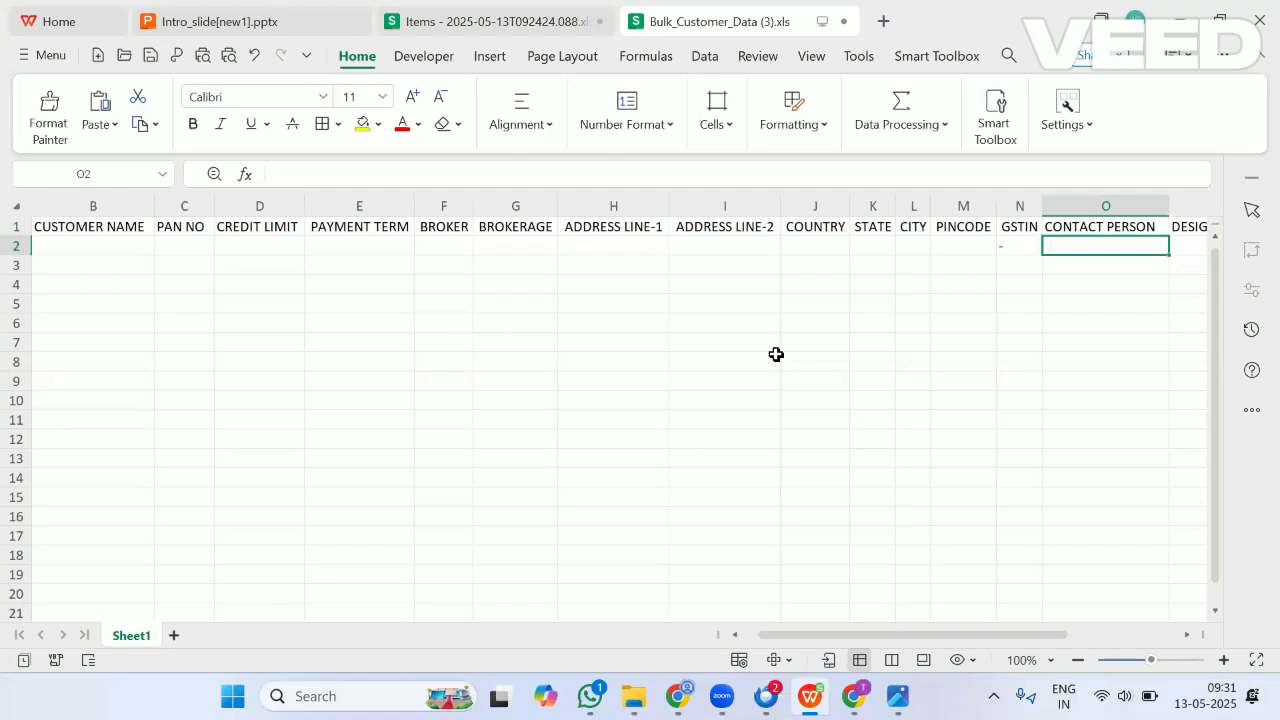
# Replace the GSTIN entry in cell N2 with an apostrophe-prefixed hyphen ('-)
pyautogui.click(1002, 250)
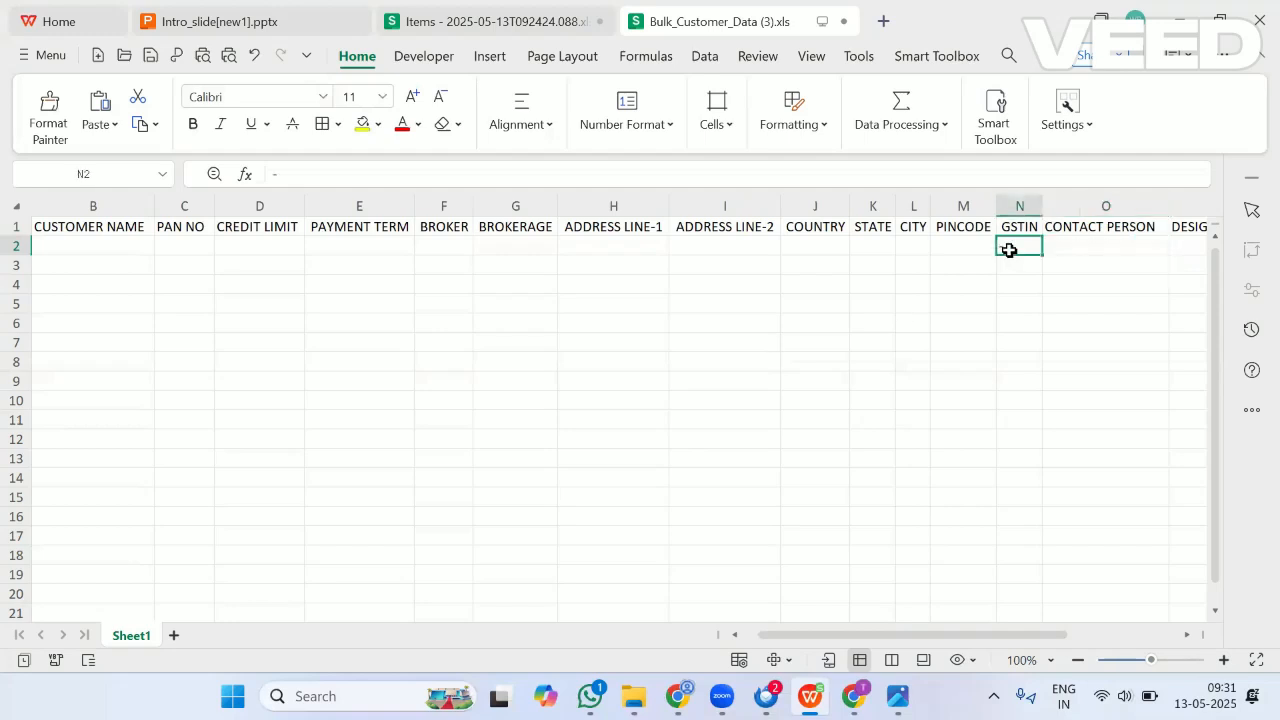
pyautogui.press('BackSpace')
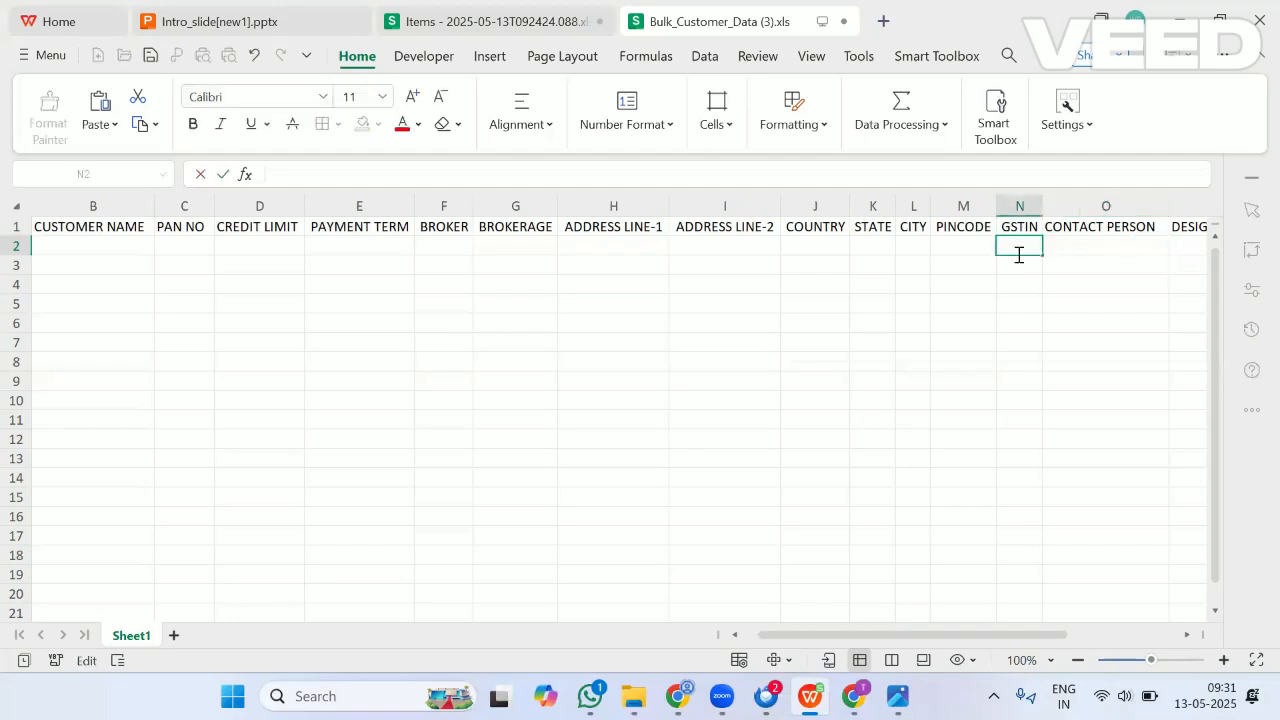
pyautogui.write("'-")
pyautogui.press('Return')
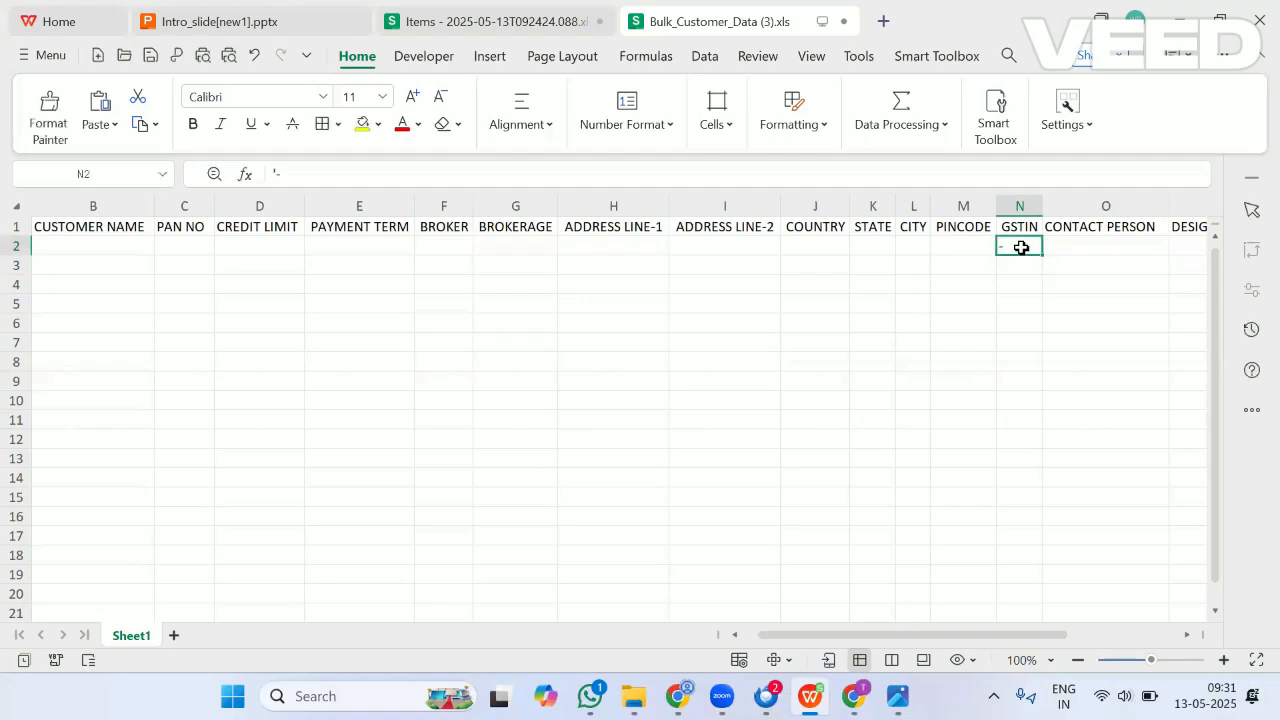
# Examine the contact person, designation, contact number, email ID and courier columns of the customer template
pyautogui.click(1089, 233)
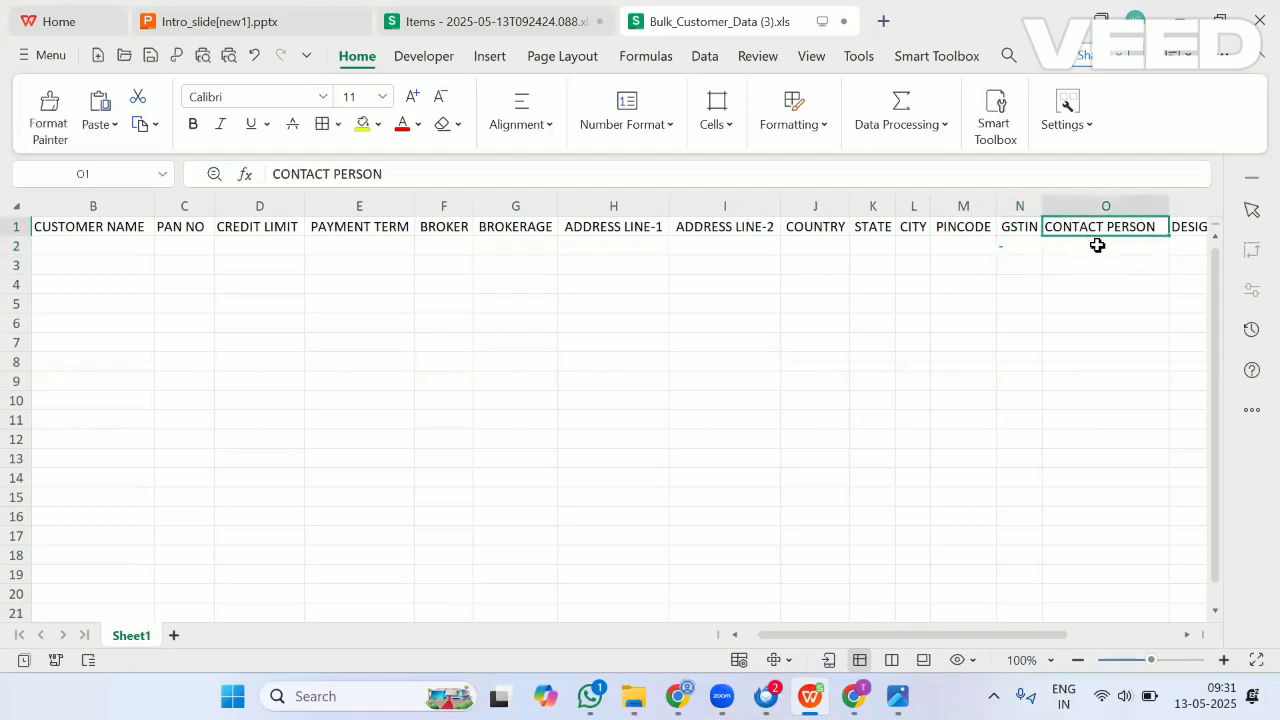
pyautogui.click(1097, 245)
pyautogui.press('Tab')
pyautogui.press('Tab')
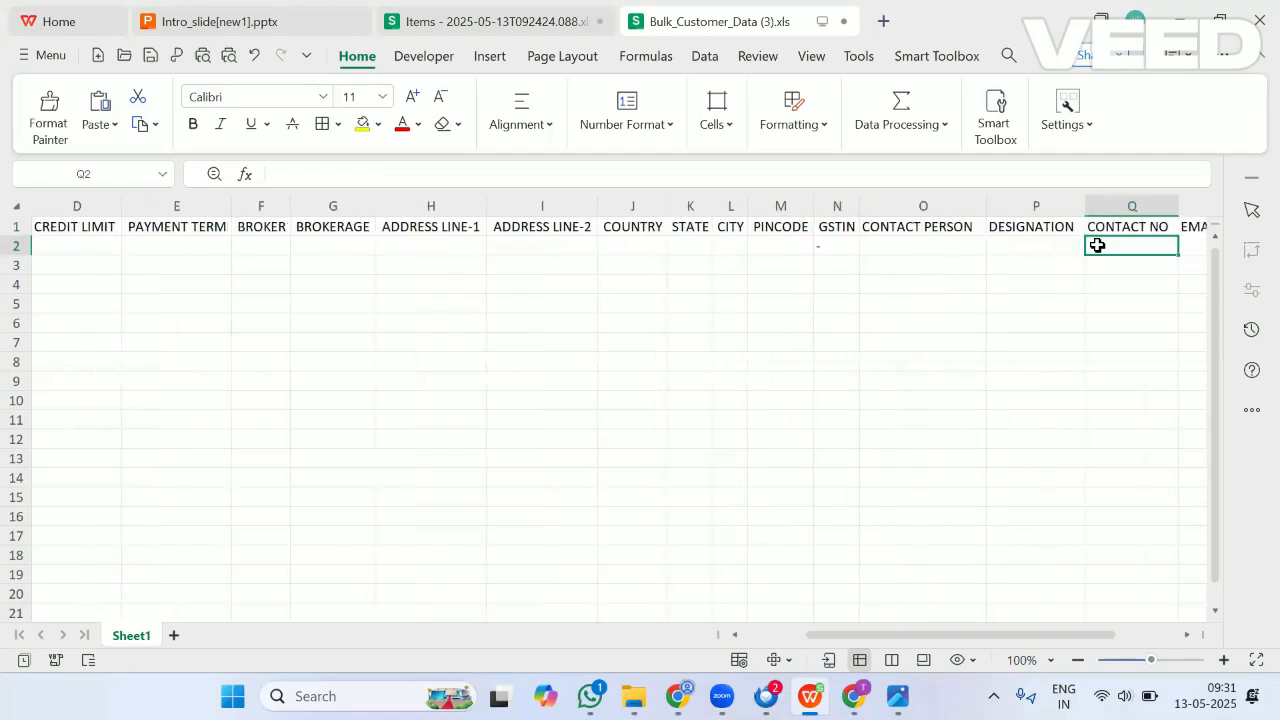
pyautogui.press('Tab')
pyautogui.hotkey('shift', 'Tab')
pyautogui.hotkey('shift', 'Tab')
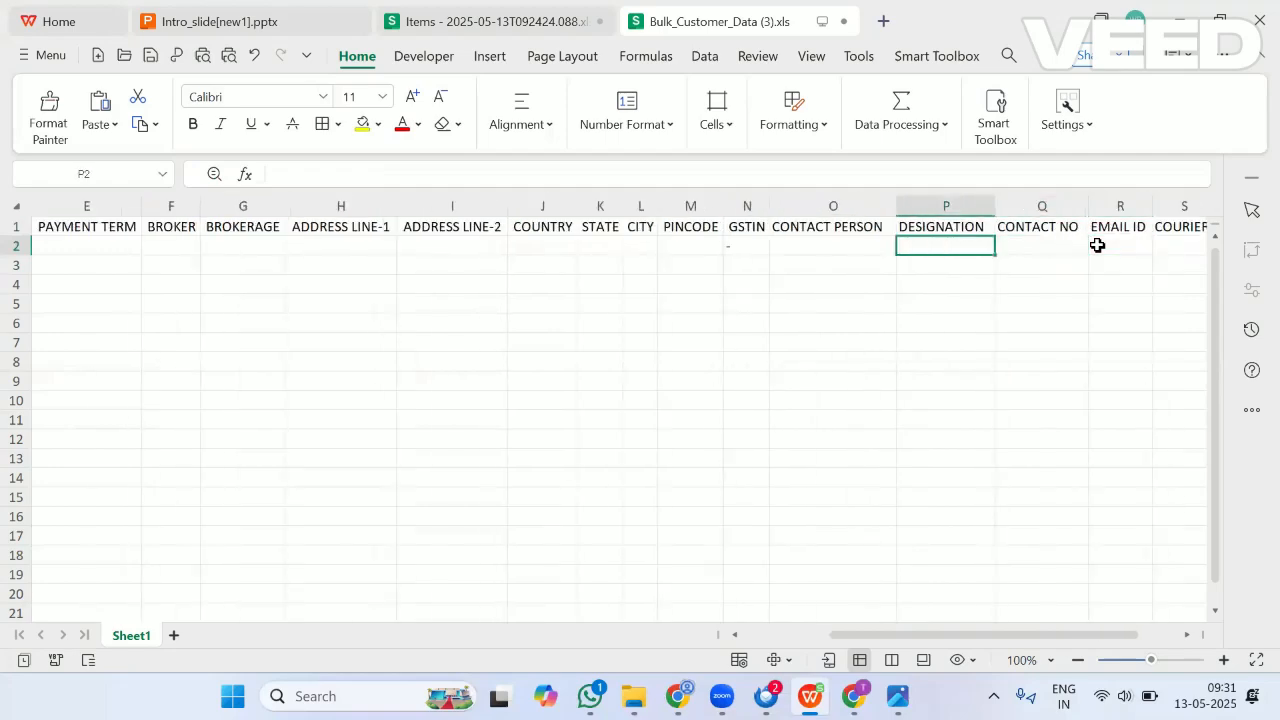
pyautogui.press('Tab')
pyautogui.press('Tab')
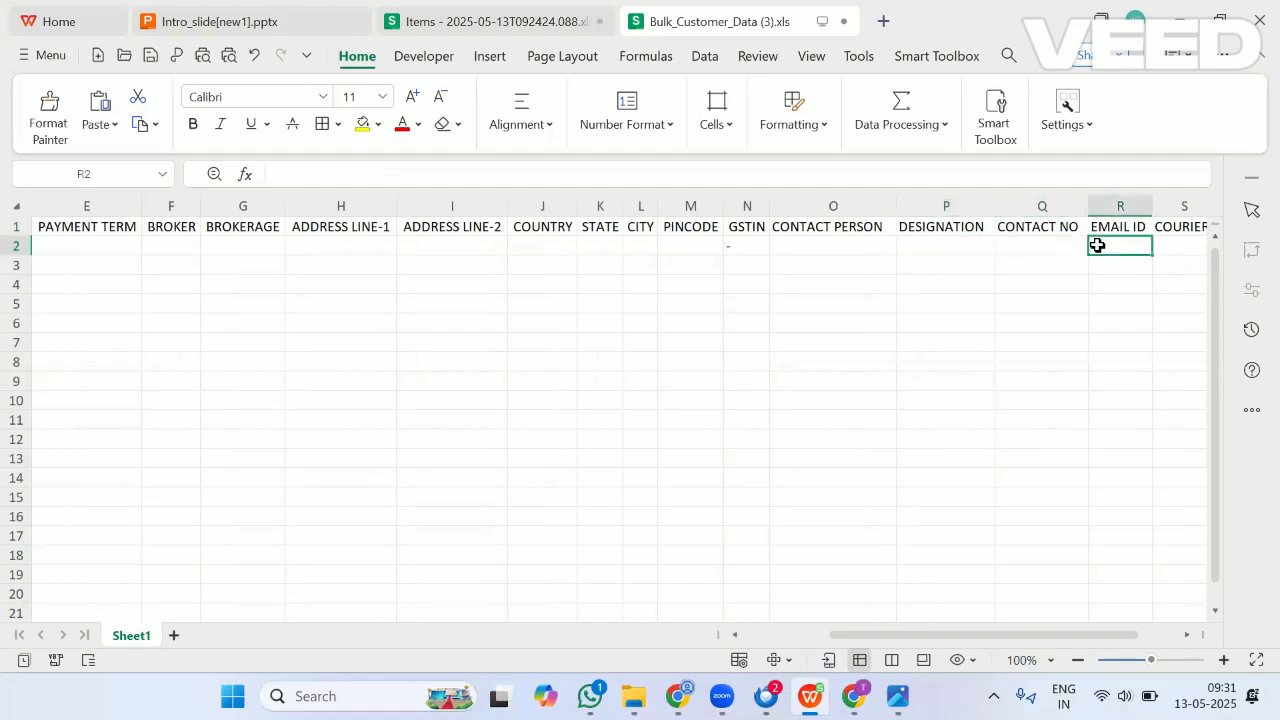
pyautogui.press('Tab')
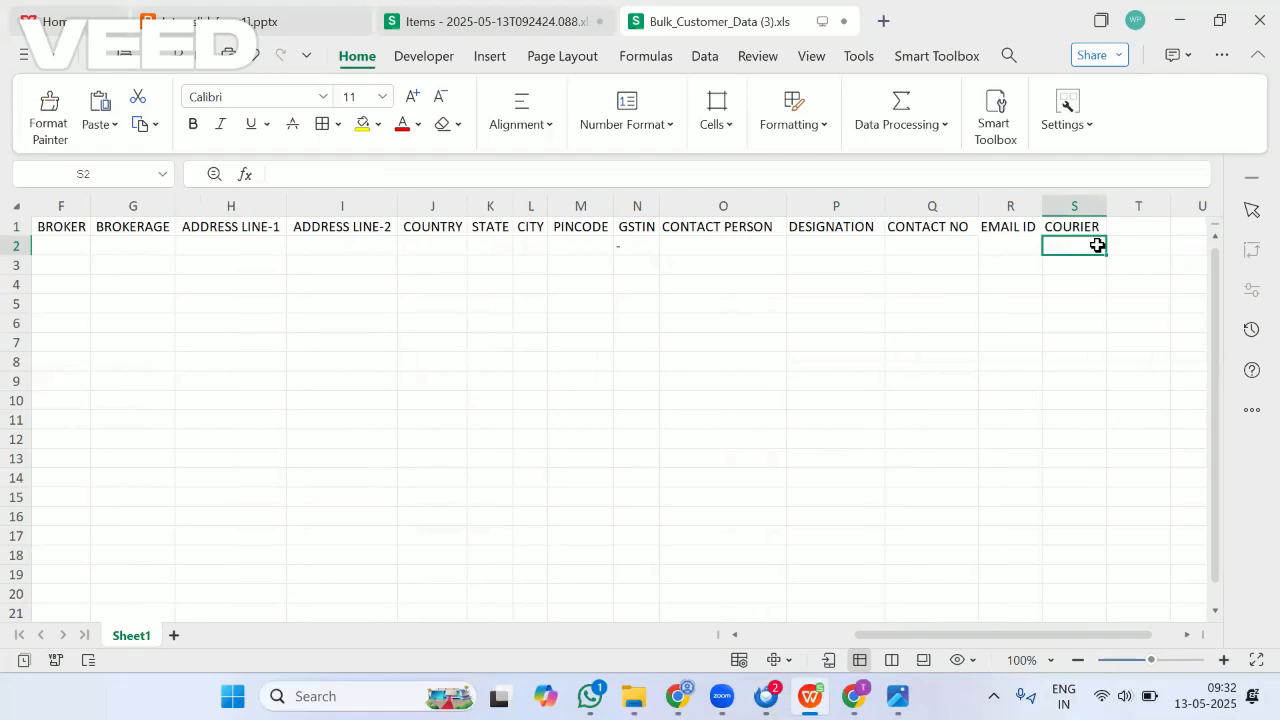
# Return to the start of row 2 and review the customer template's columns from Sr No through BROKERAGE
pyautogui.press('Left')
pyautogui.press('Left')
pyautogui.press('Left')
pyautogui.press('Left')
pyautogui.press('Left')
pyautogui.press('Left')
pyautogui.press('Left')
pyautogui.press('Left')
pyautogui.press('Left')
pyautogui.press('Left')
pyautogui.press('Left')
pyautogui.press('Left')
pyautogui.press('Left')
pyautogui.press('Left')
pyautogui.press('Left')
pyautogui.press('Left')
pyautogui.press('Left')
pyautogui.press('Left')
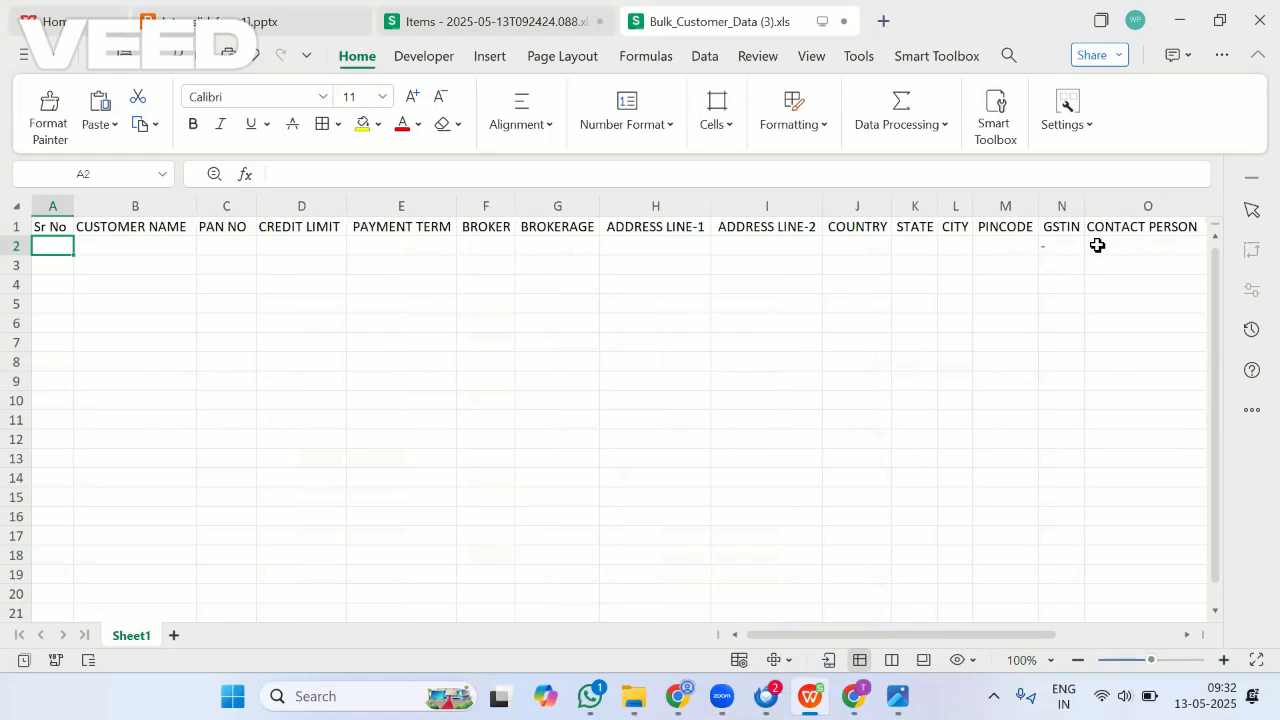
pyautogui.press('Tab')
pyautogui.press('Tab')
pyautogui.press('Tab')
pyautogui.press('Tab')
pyautogui.press('Tab')
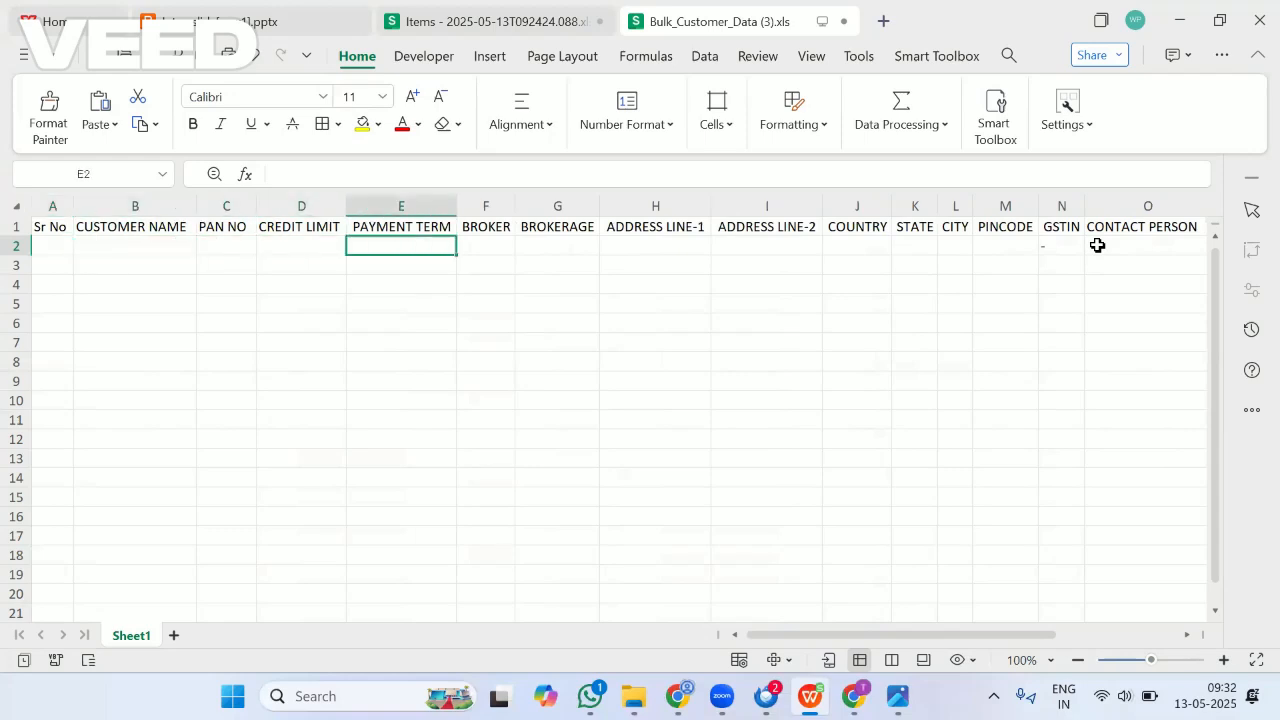
pyautogui.press('Tab')
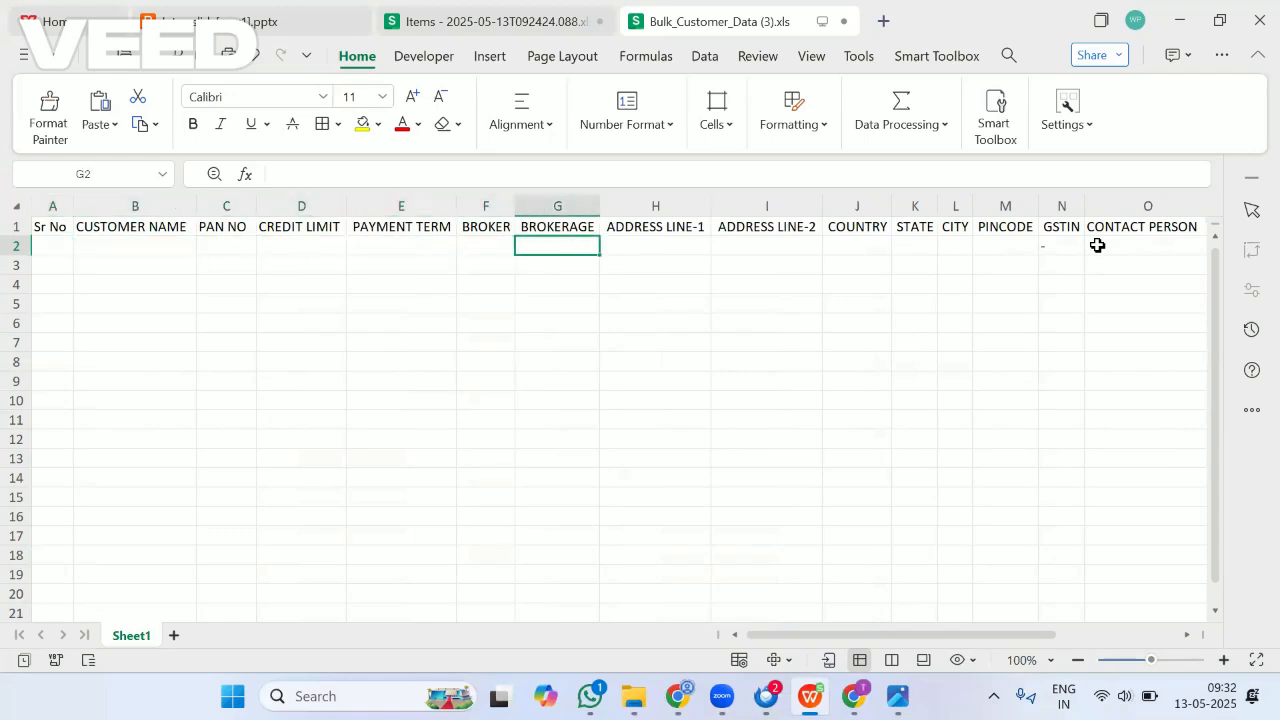
pyautogui.press('Left')
pyautogui.press('Left')
pyautogui.press('Left')
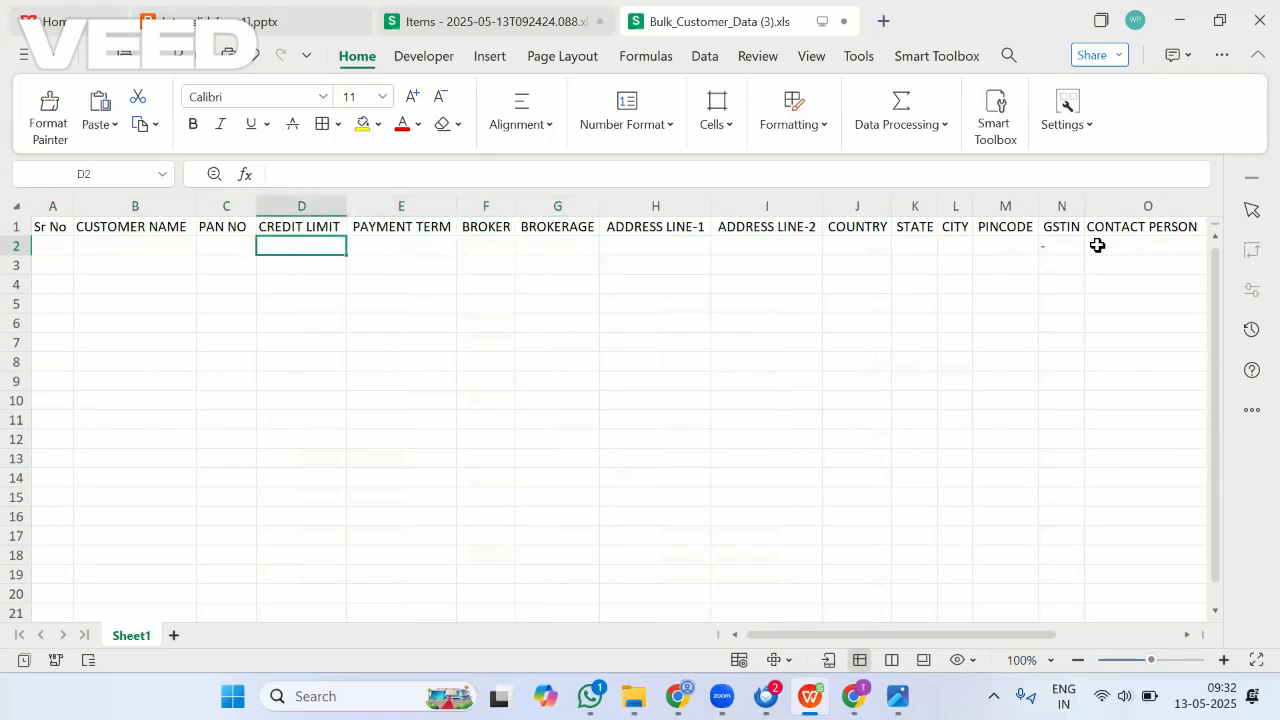
pyautogui.press('Right')
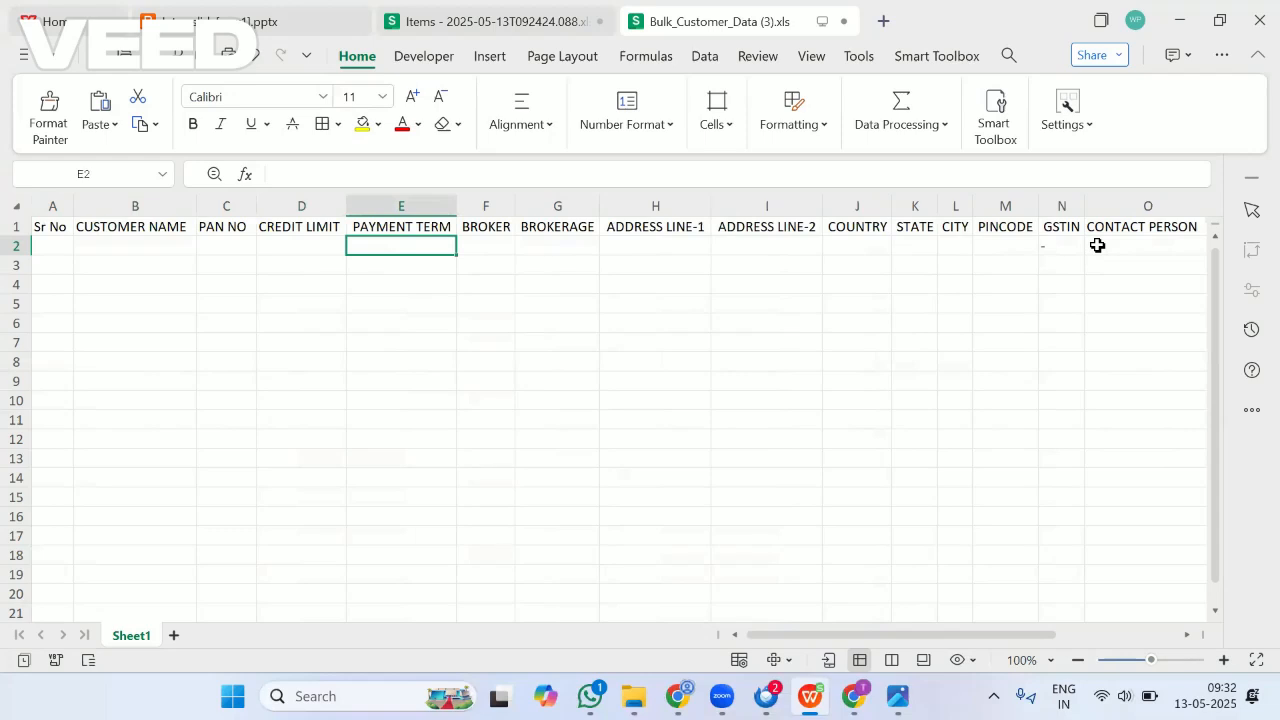